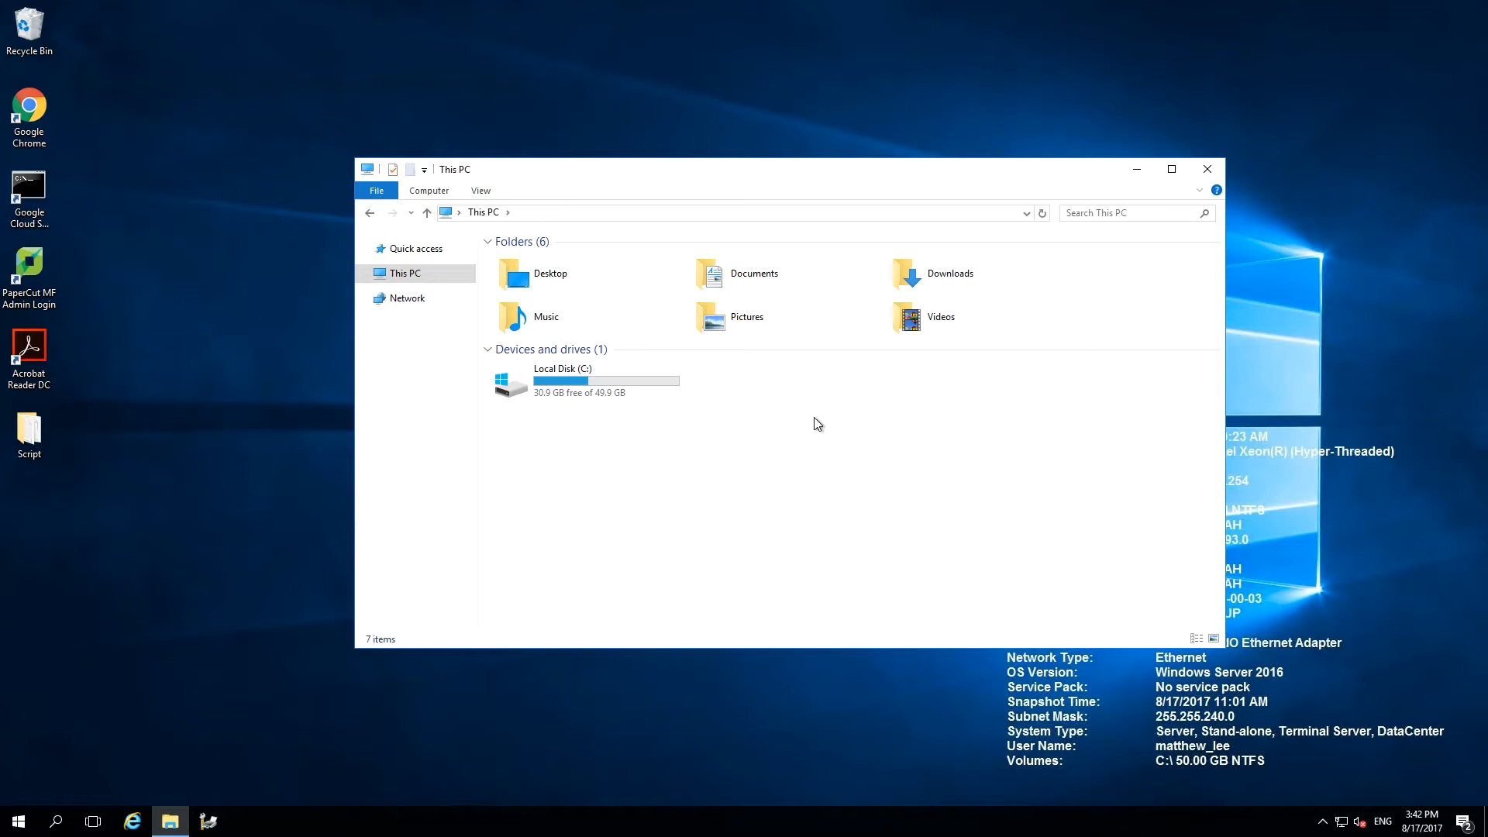
Open the folder C:\Program Files\PaperCut MF\providers\lpd\win
{"action": "double_click", "coordinate": [636, 385]}
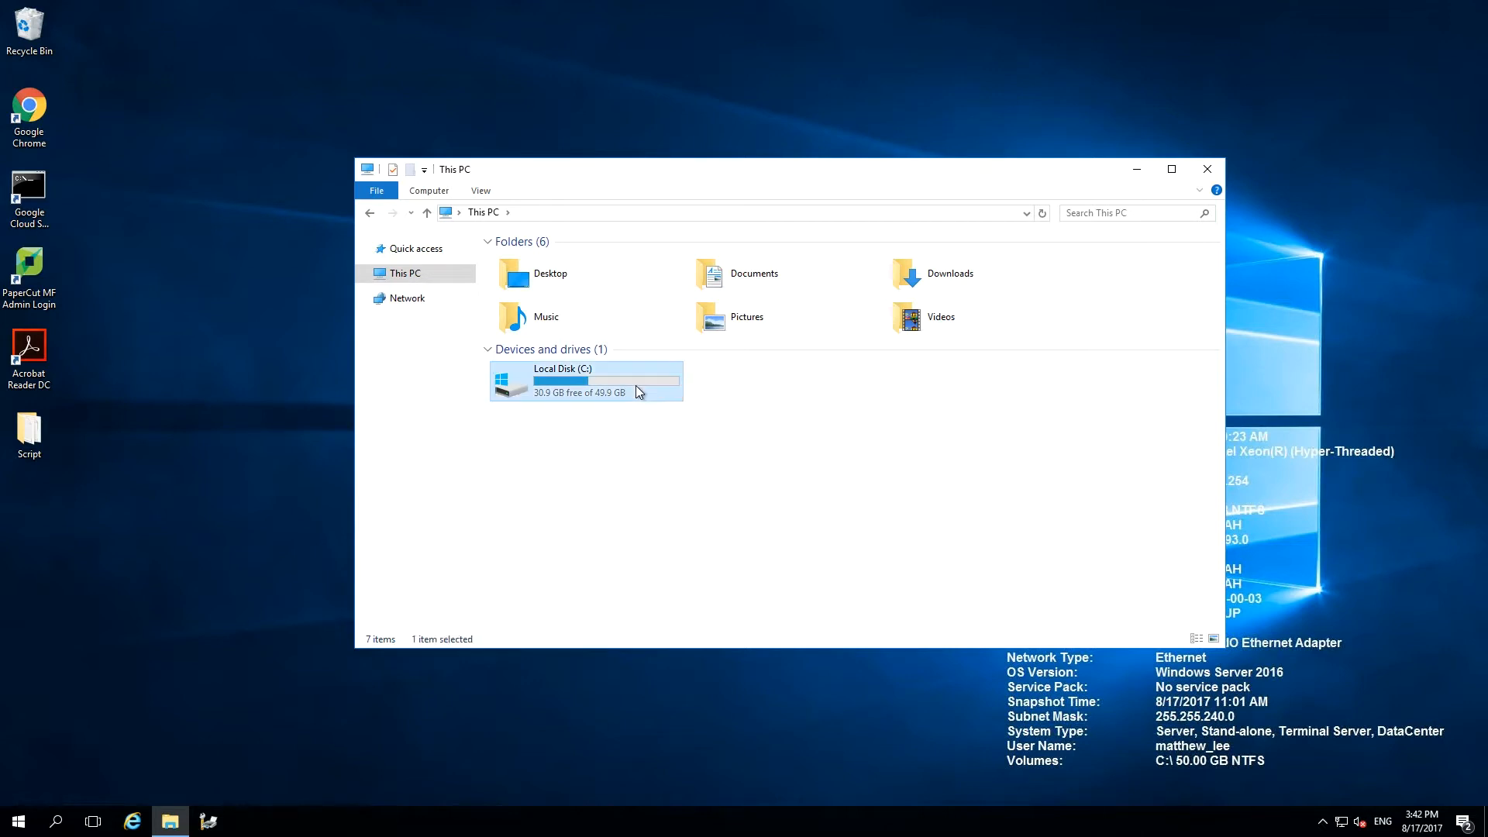
{"action": "double_click", "coordinate": [579, 291]}
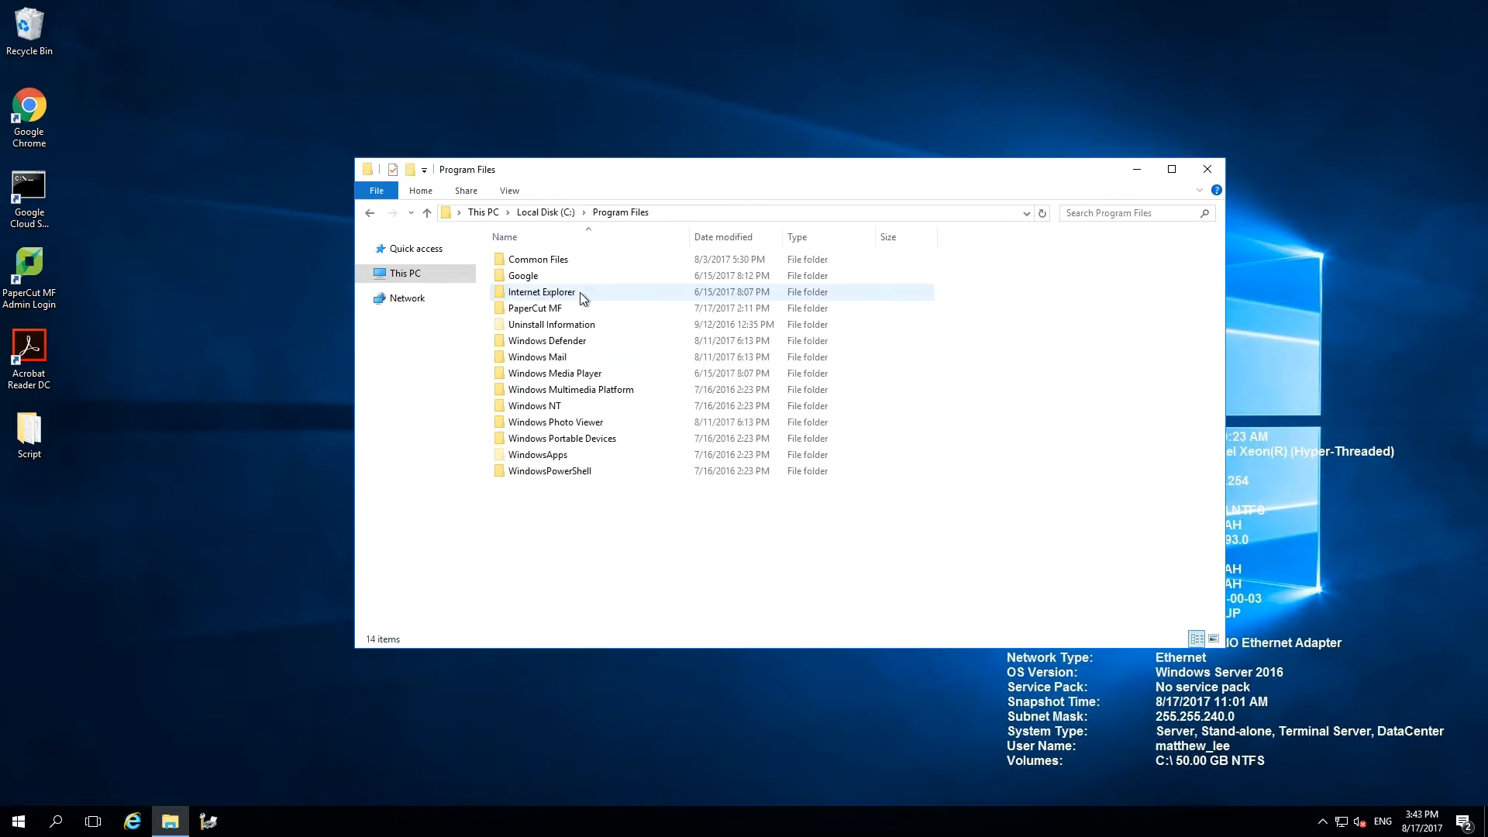
{"action": "double_click", "coordinate": [586, 308]}
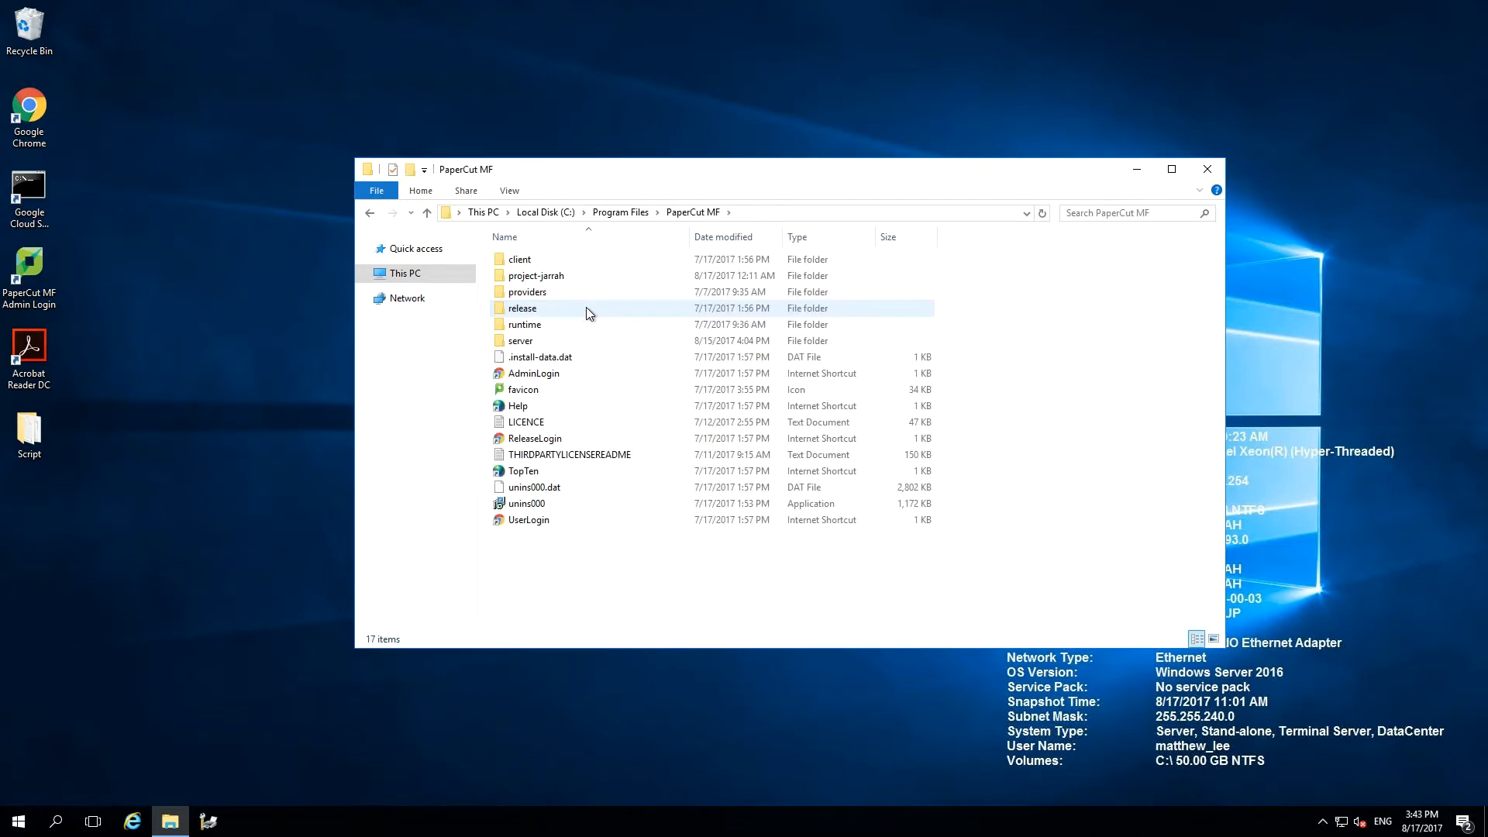
{"action": "double_click", "coordinate": [584, 294]}
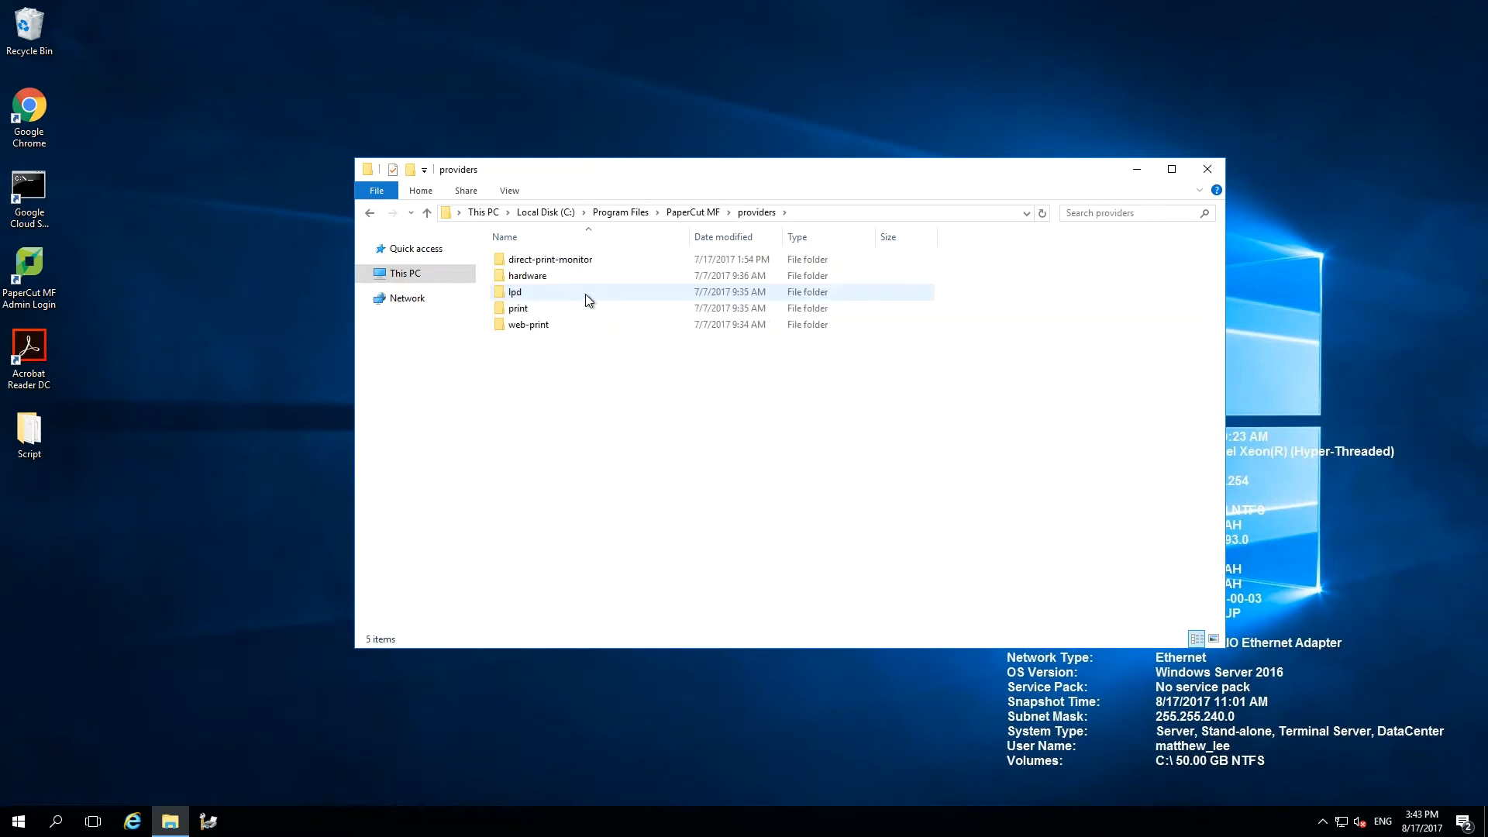
{"action": "double_click", "coordinate": [586, 296]}
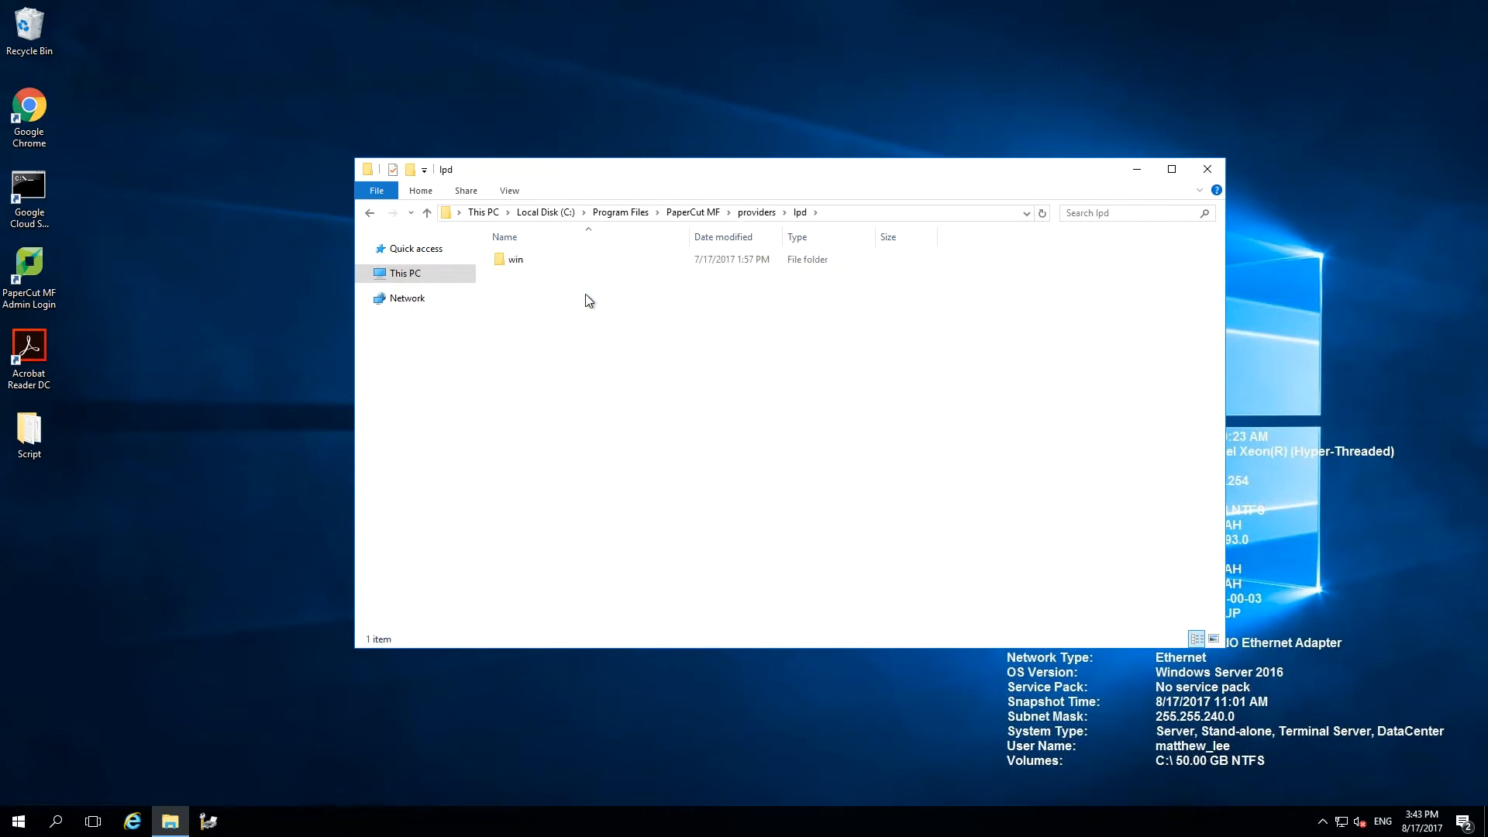
{"action": "double_click", "coordinate": [566, 259]}
Run pc-lpd-installer as administrator and allow it to make changes to the device
{"action": "right_click", "coordinate": [588, 260]}
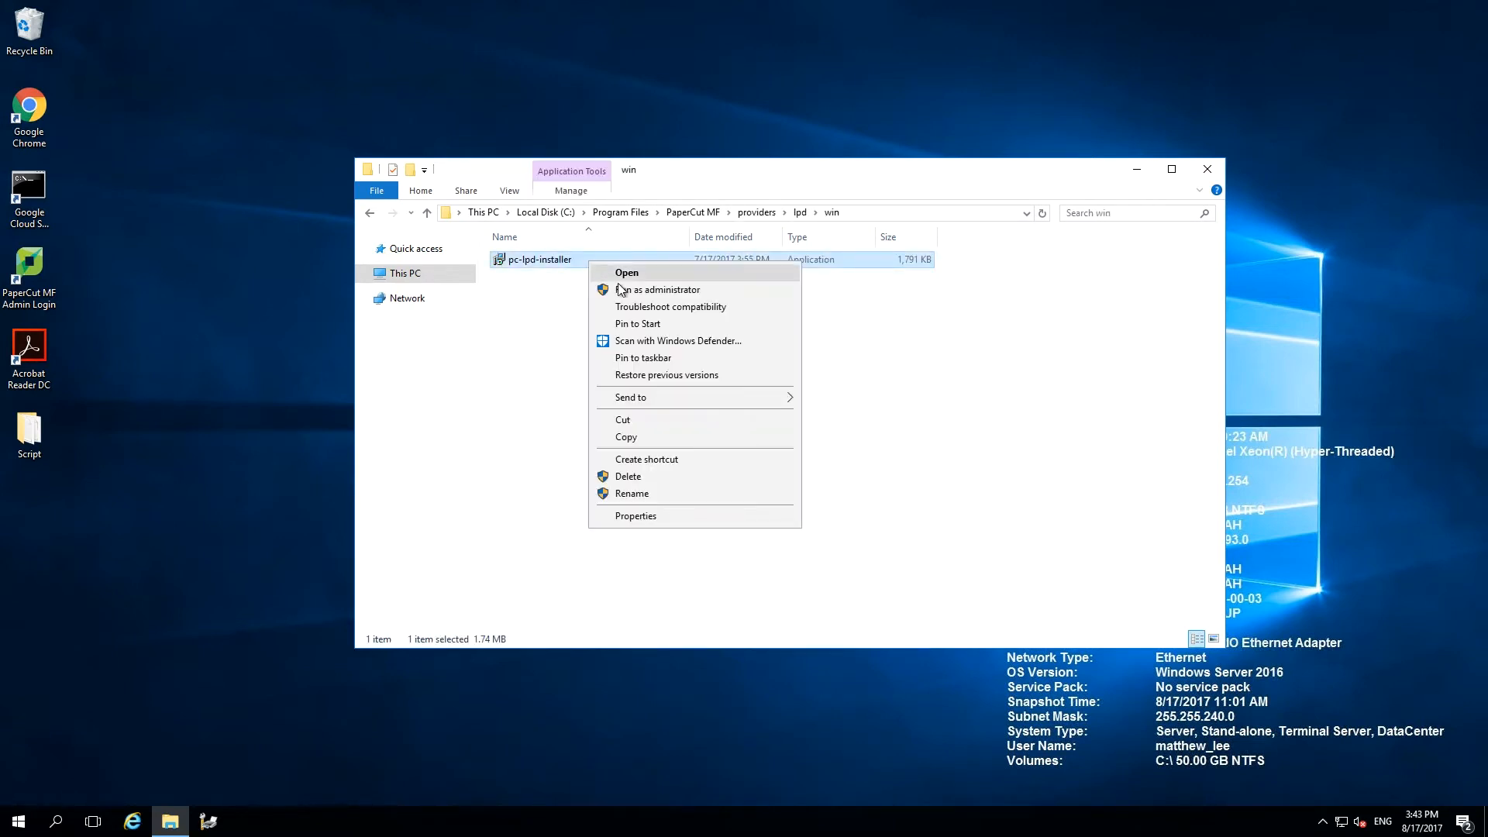
{"action": "left_click", "coordinate": [618, 285]}
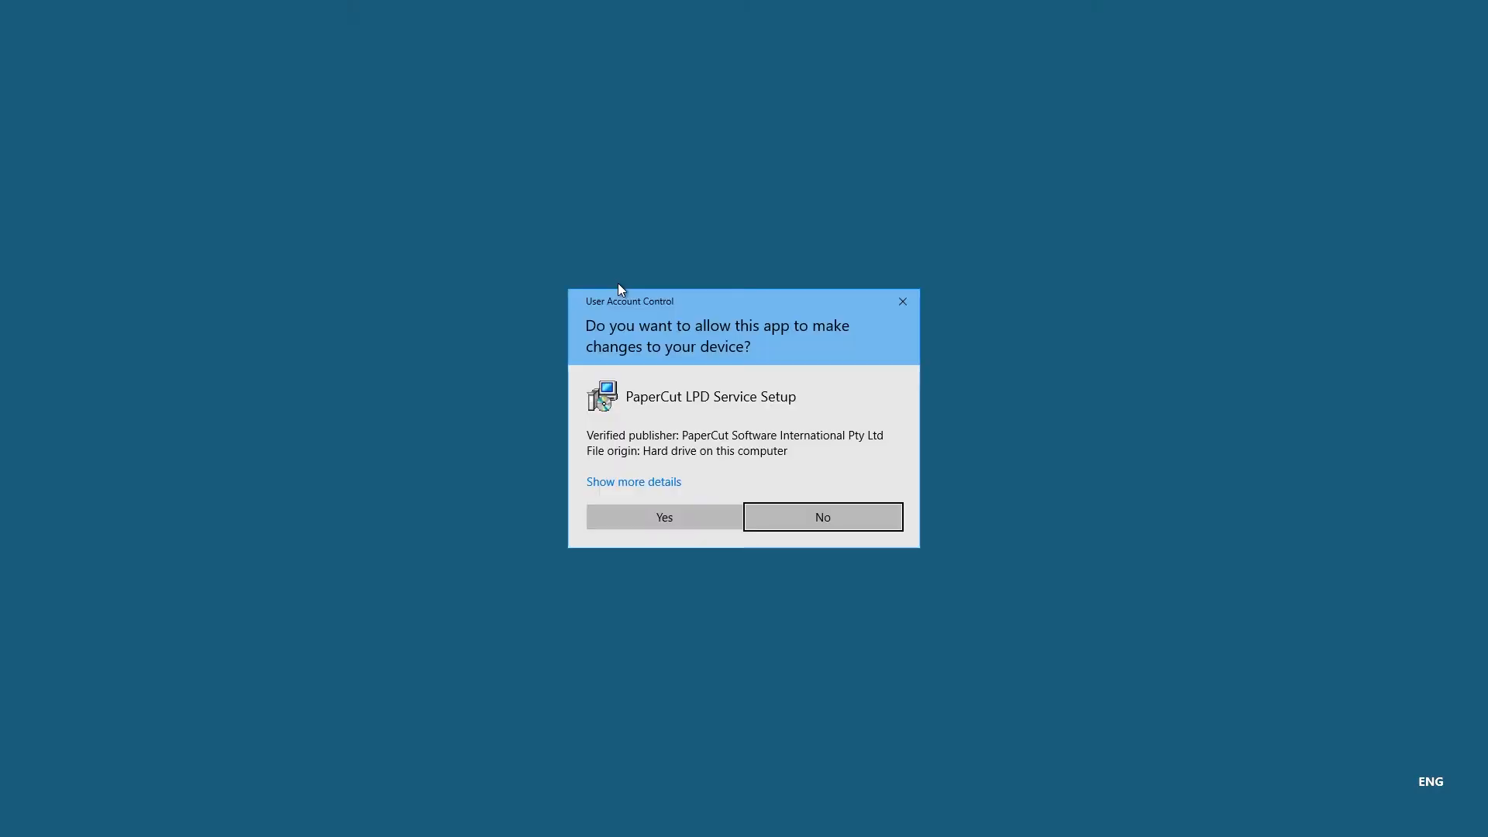
{"action": "left_click", "coordinate": [671, 514]}
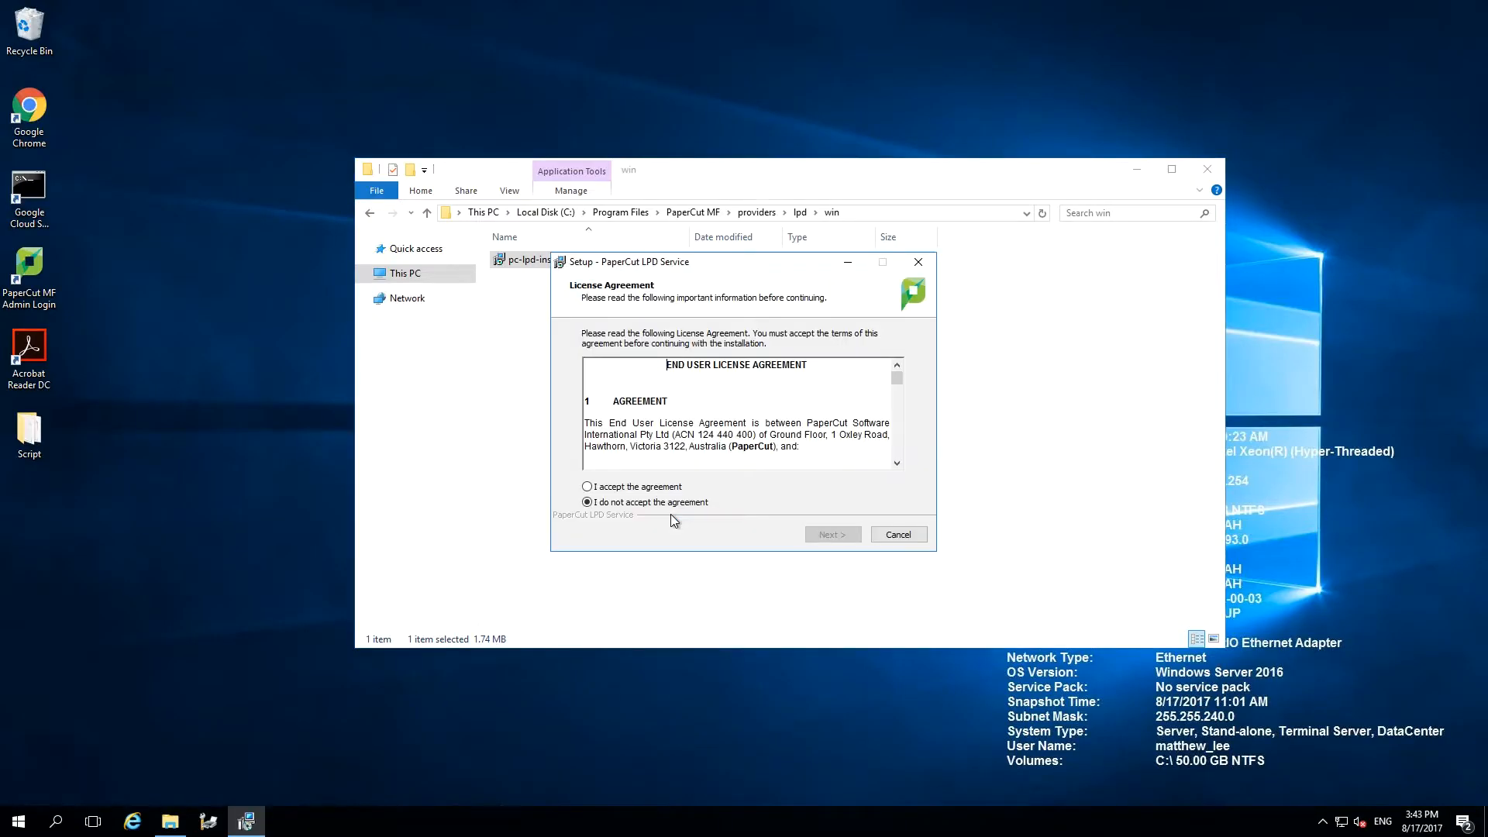
Accept the license agreement and install PaperCut LPD Service to its default destination
{"action": "left_click", "coordinate": [671, 488]}
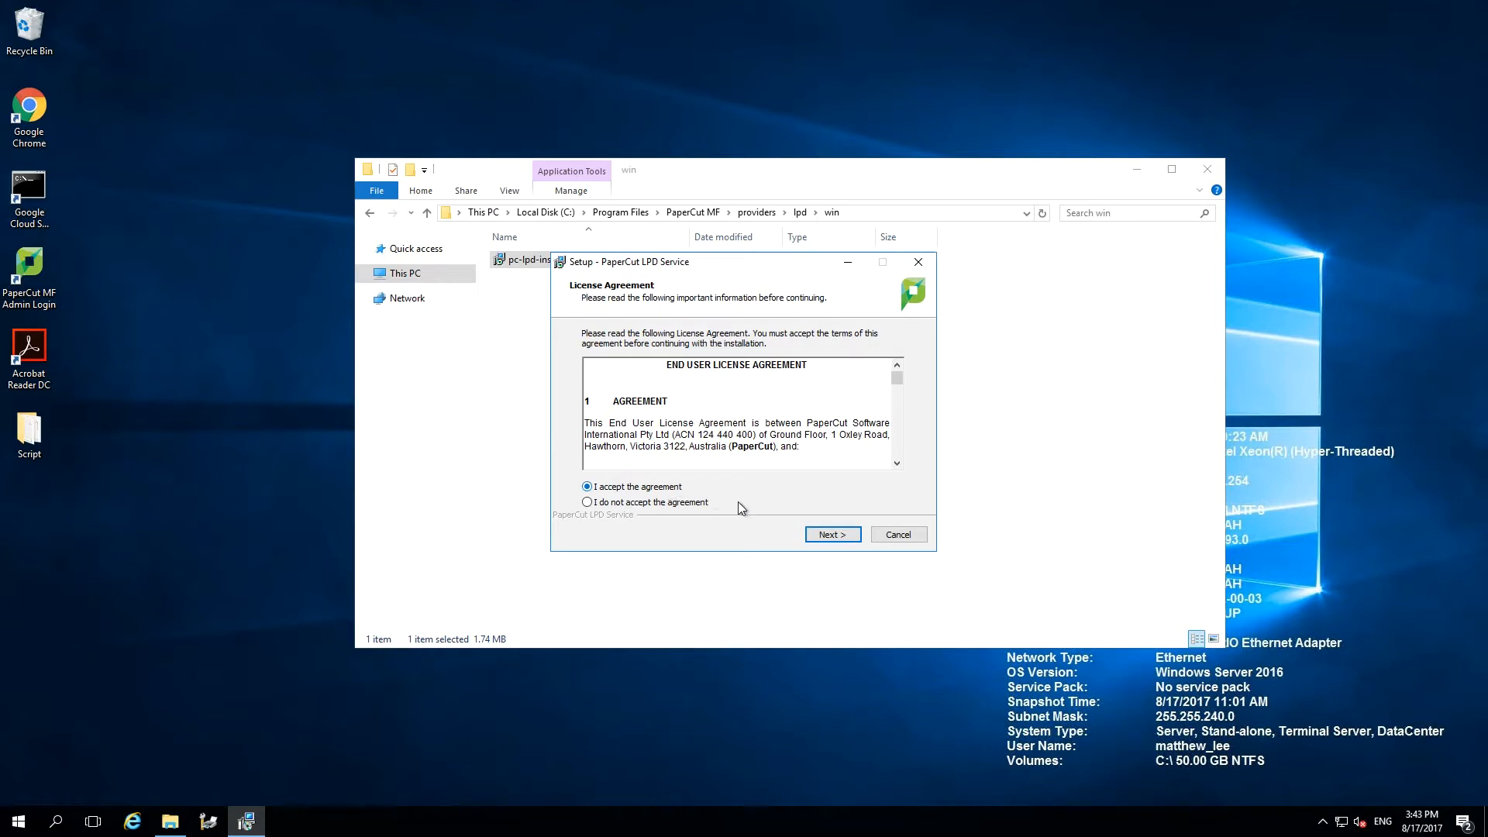
{"action": "left_click", "coordinate": [826, 539]}
{"action": "left_click", "coordinate": [826, 539]}
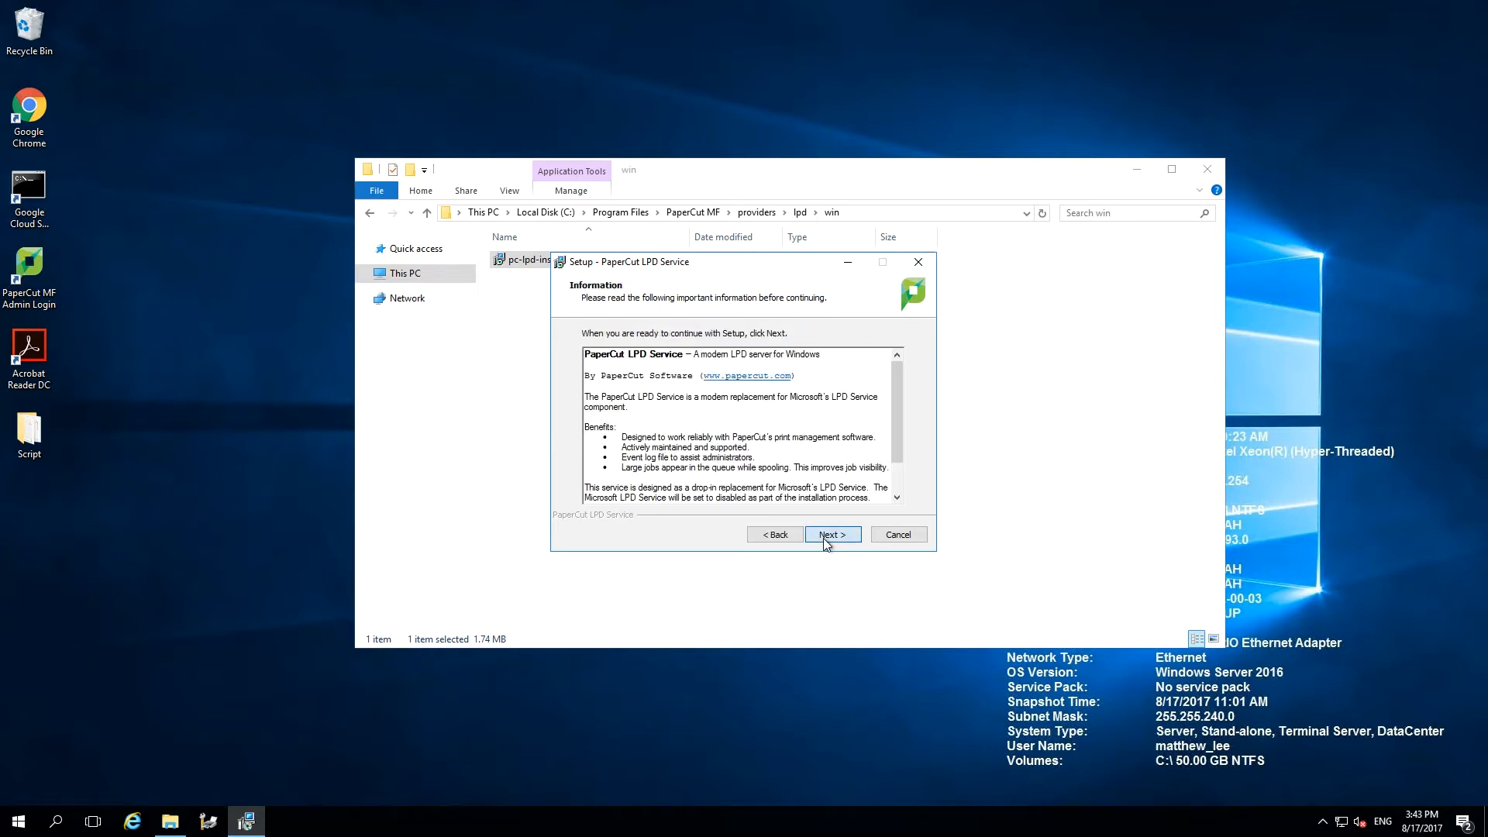
{"action": "left_click", "coordinate": [825, 540]}
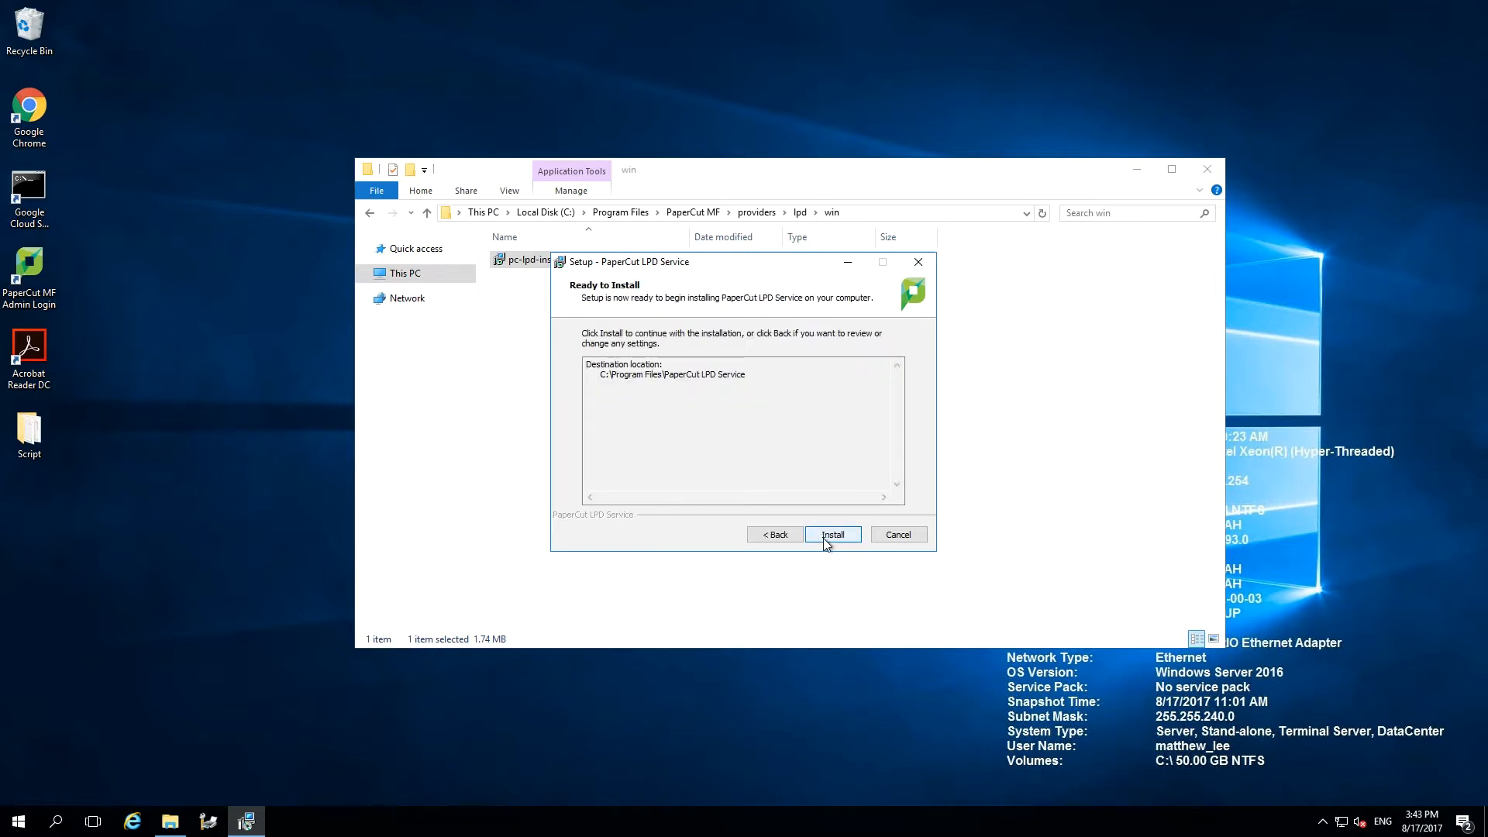
{"action": "left_click", "coordinate": [824, 539]}
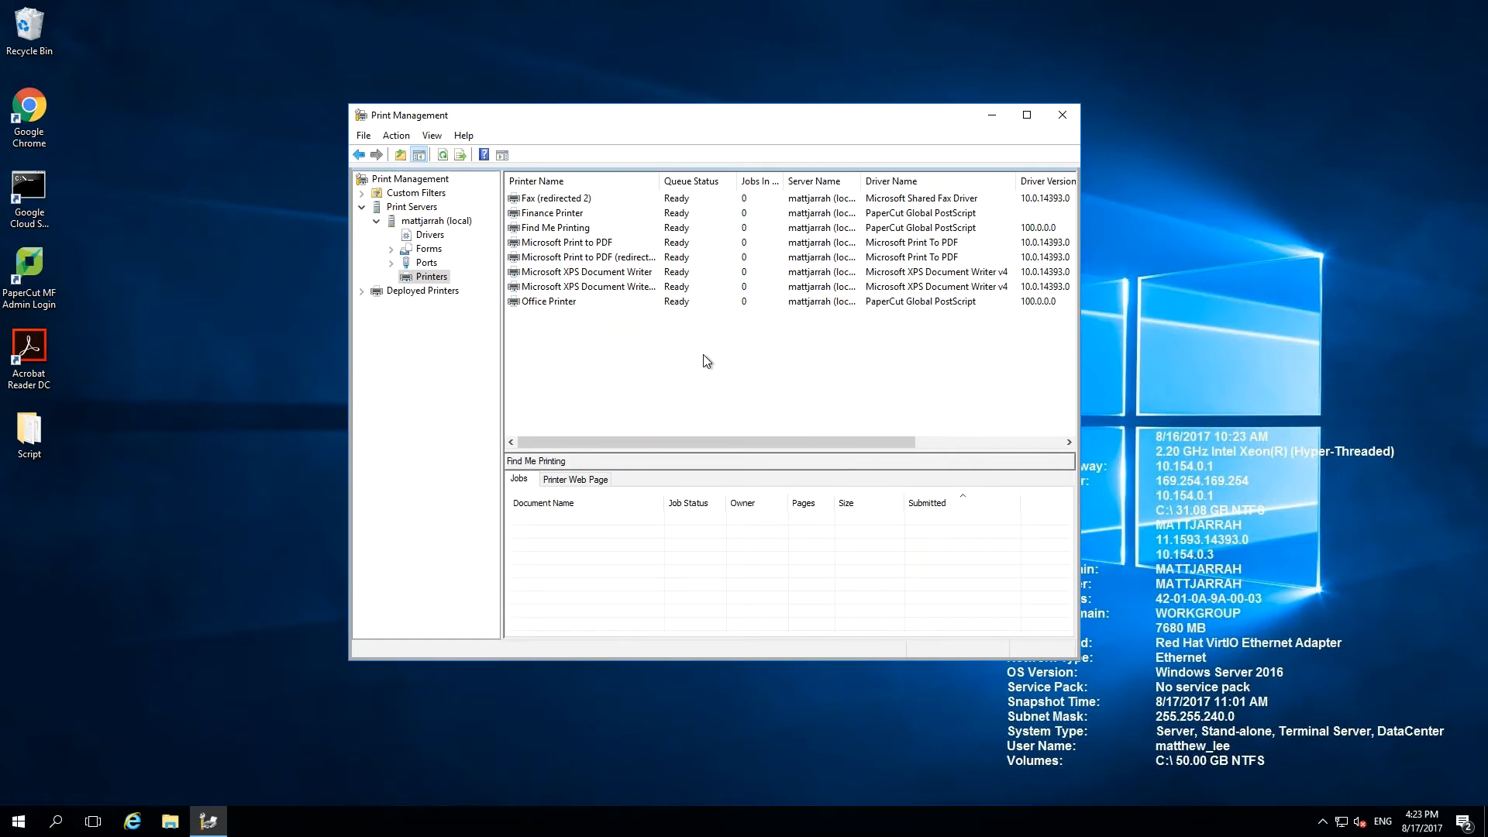
Start adding a printer in Print Management that uses the existing port nul (Local Port)
{"action": "left_click", "coordinate": [566, 230]}
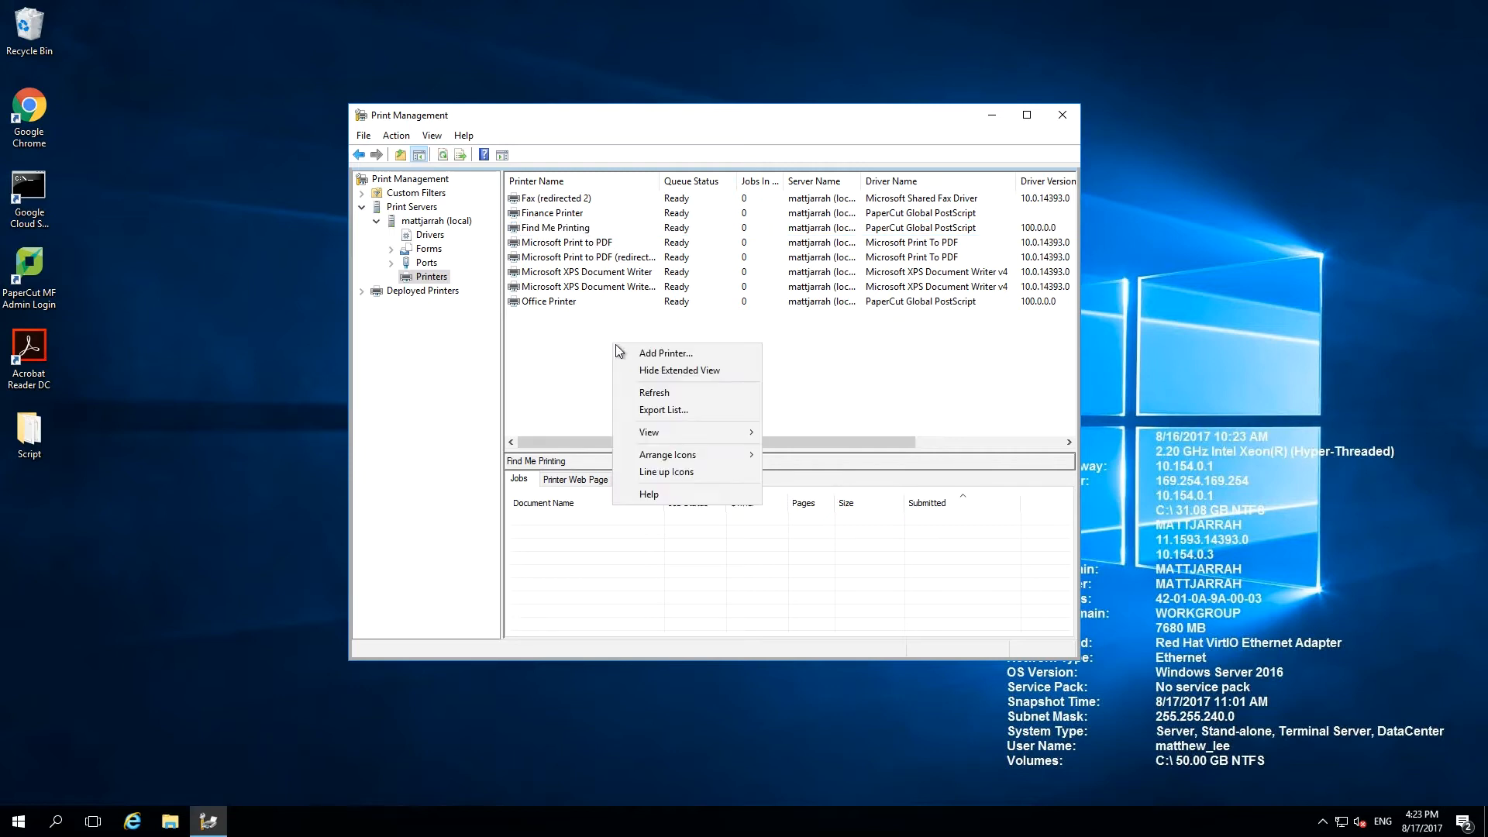
{"action": "right_click", "coordinate": [613, 344]}
{"action": "left_click", "coordinate": [637, 355]}
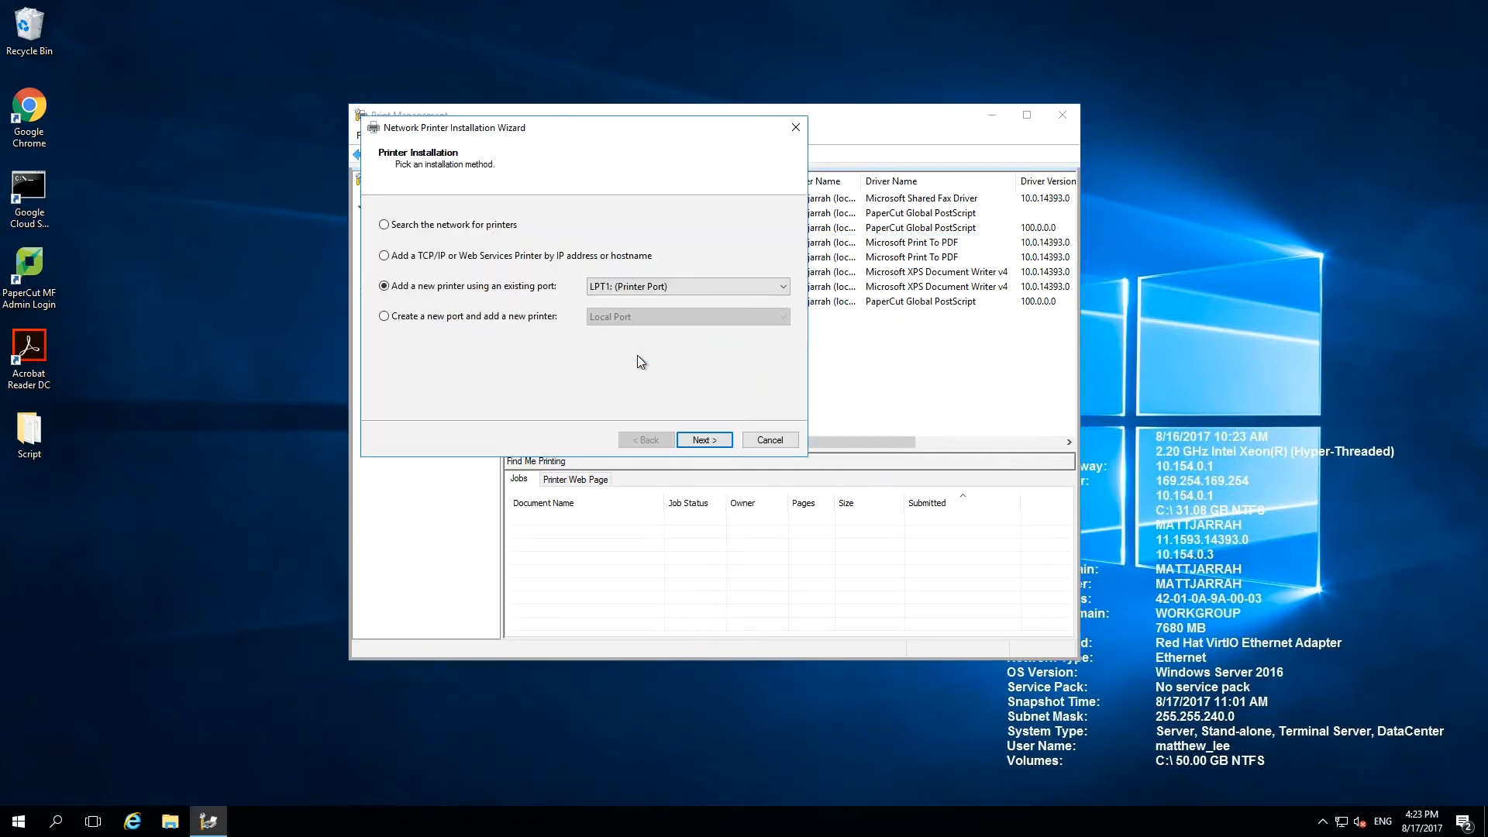
{"action": "left_click", "coordinate": [620, 288]}
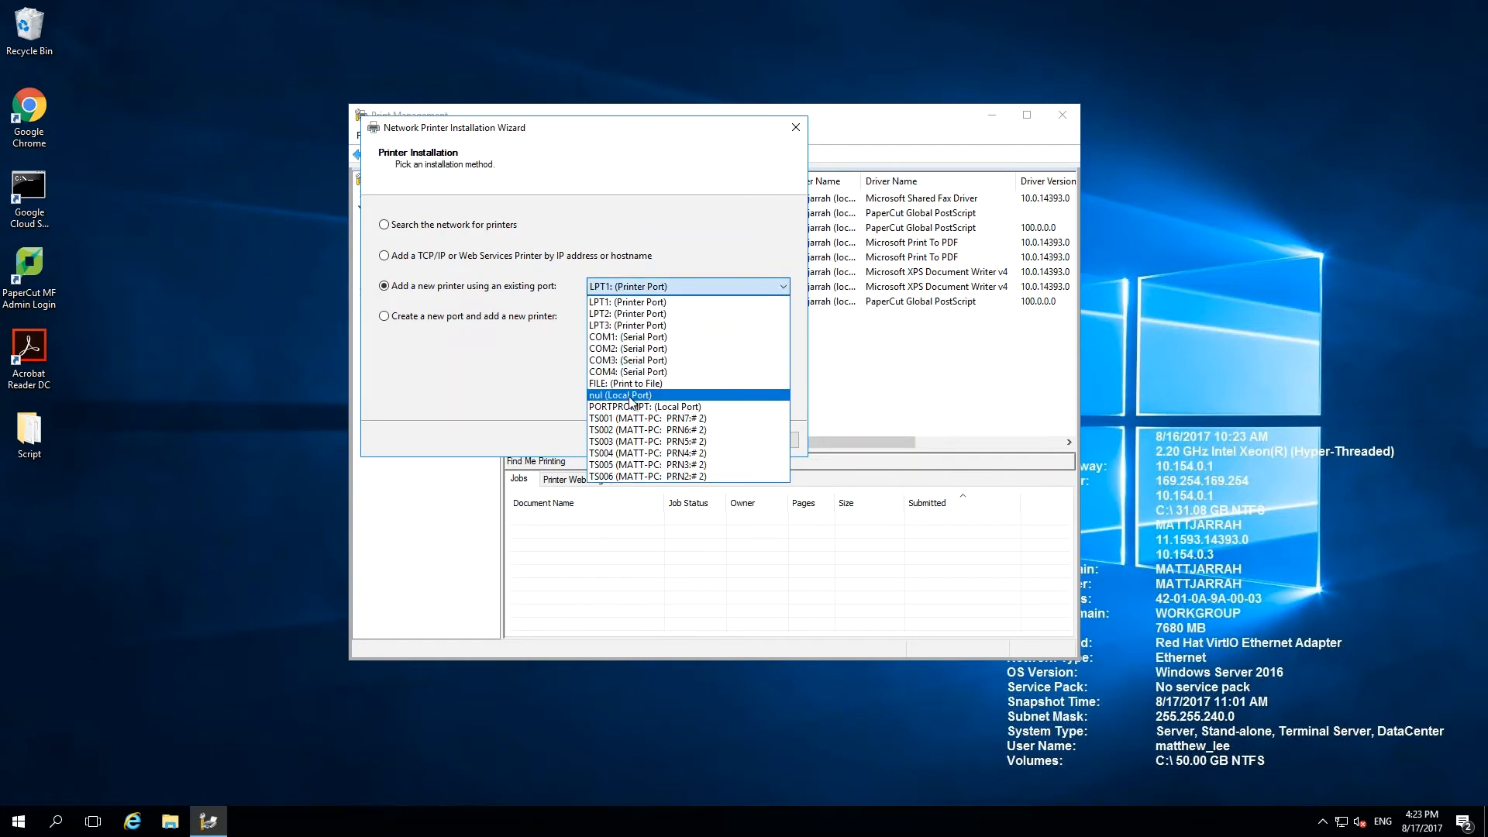
{"action": "left_click", "coordinate": [631, 395]}
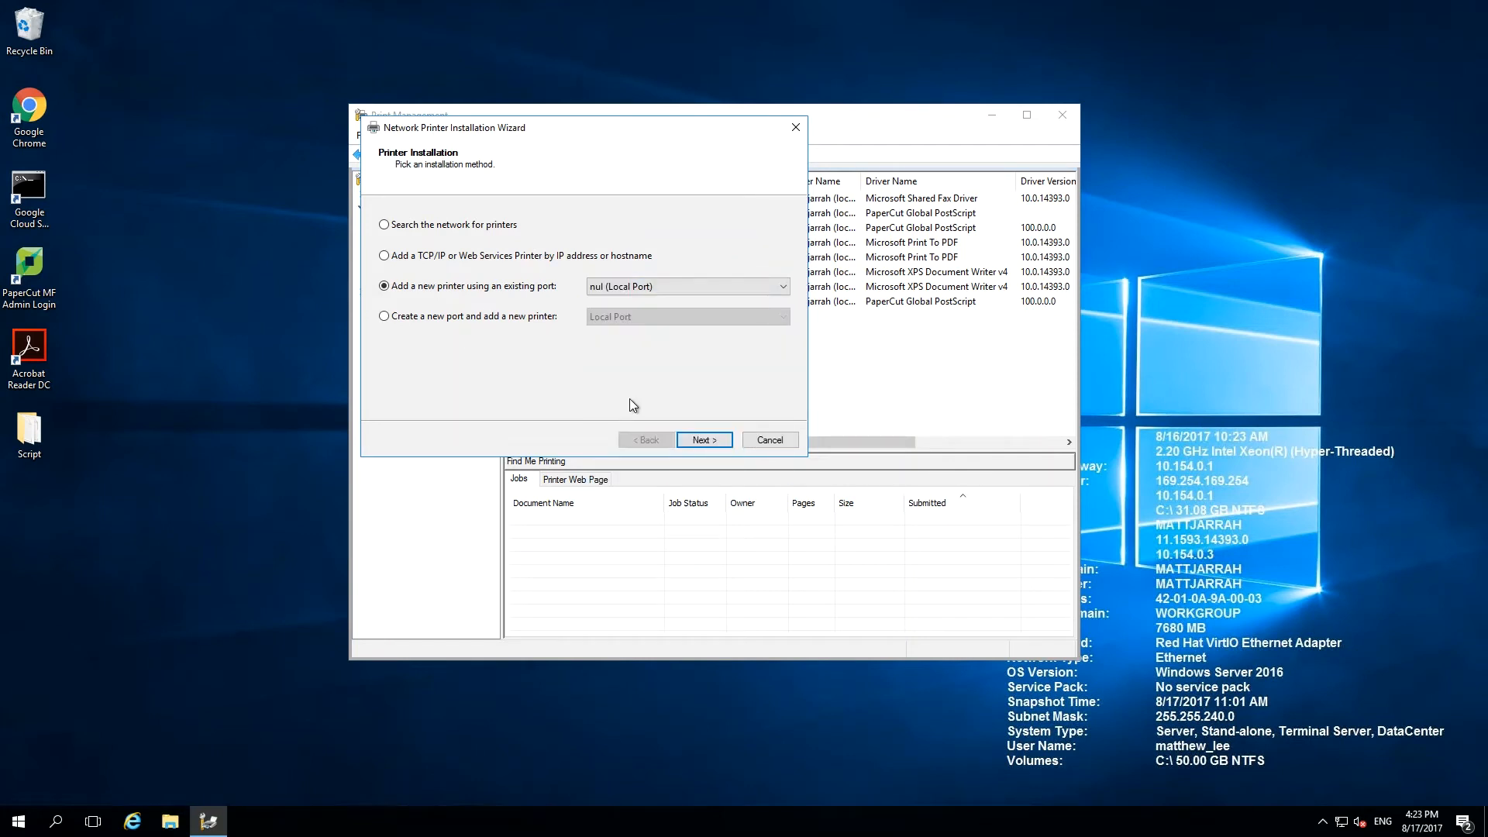
{"action": "left_click", "coordinate": [700, 441]}
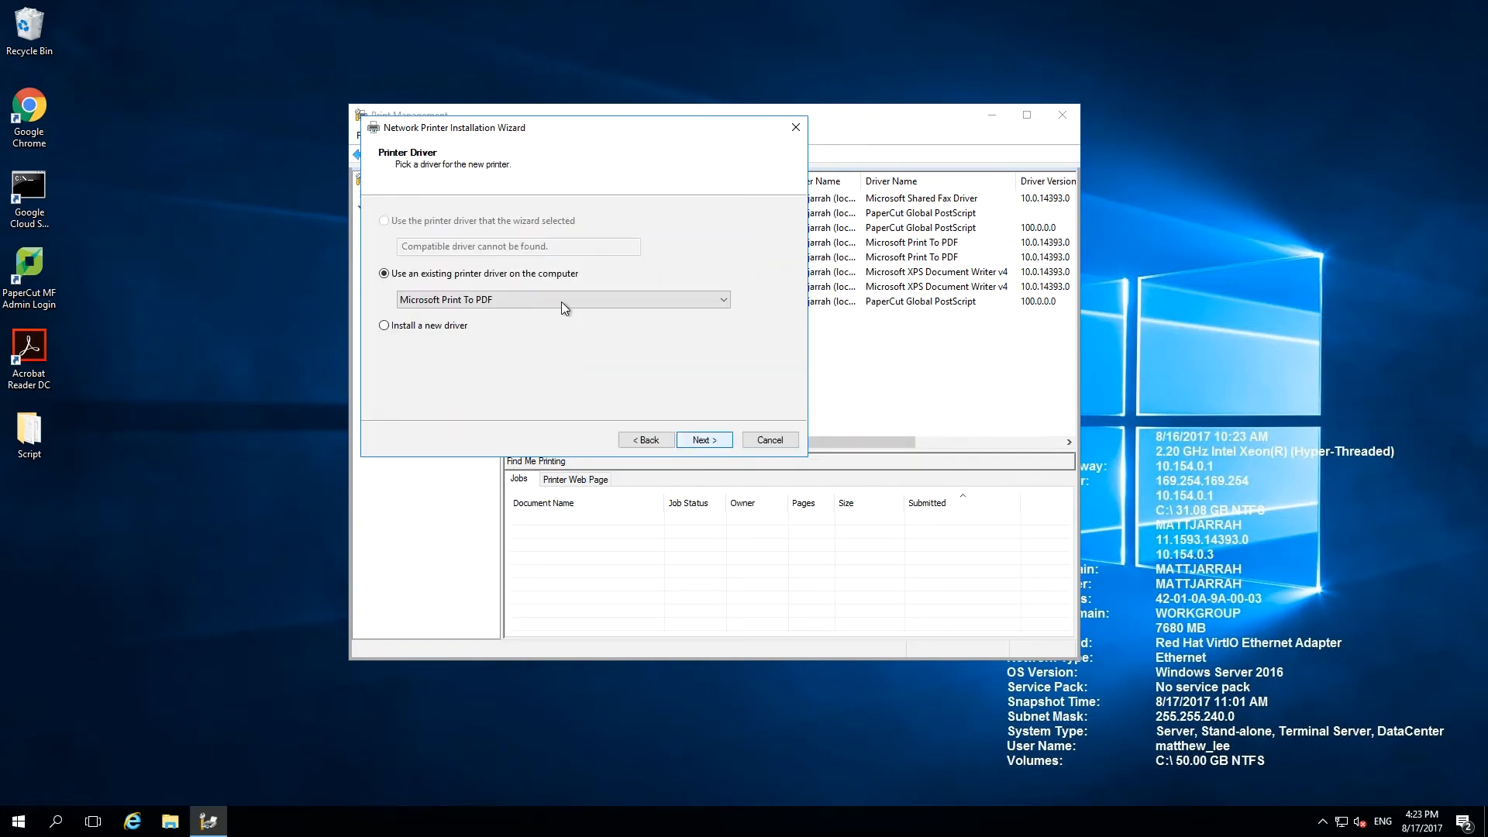
Choose the existing PaperCut Global PostScript driver for the new printer
{"action": "left_click", "coordinate": [561, 300]}
{"action": "left_click", "coordinate": [565, 343]}
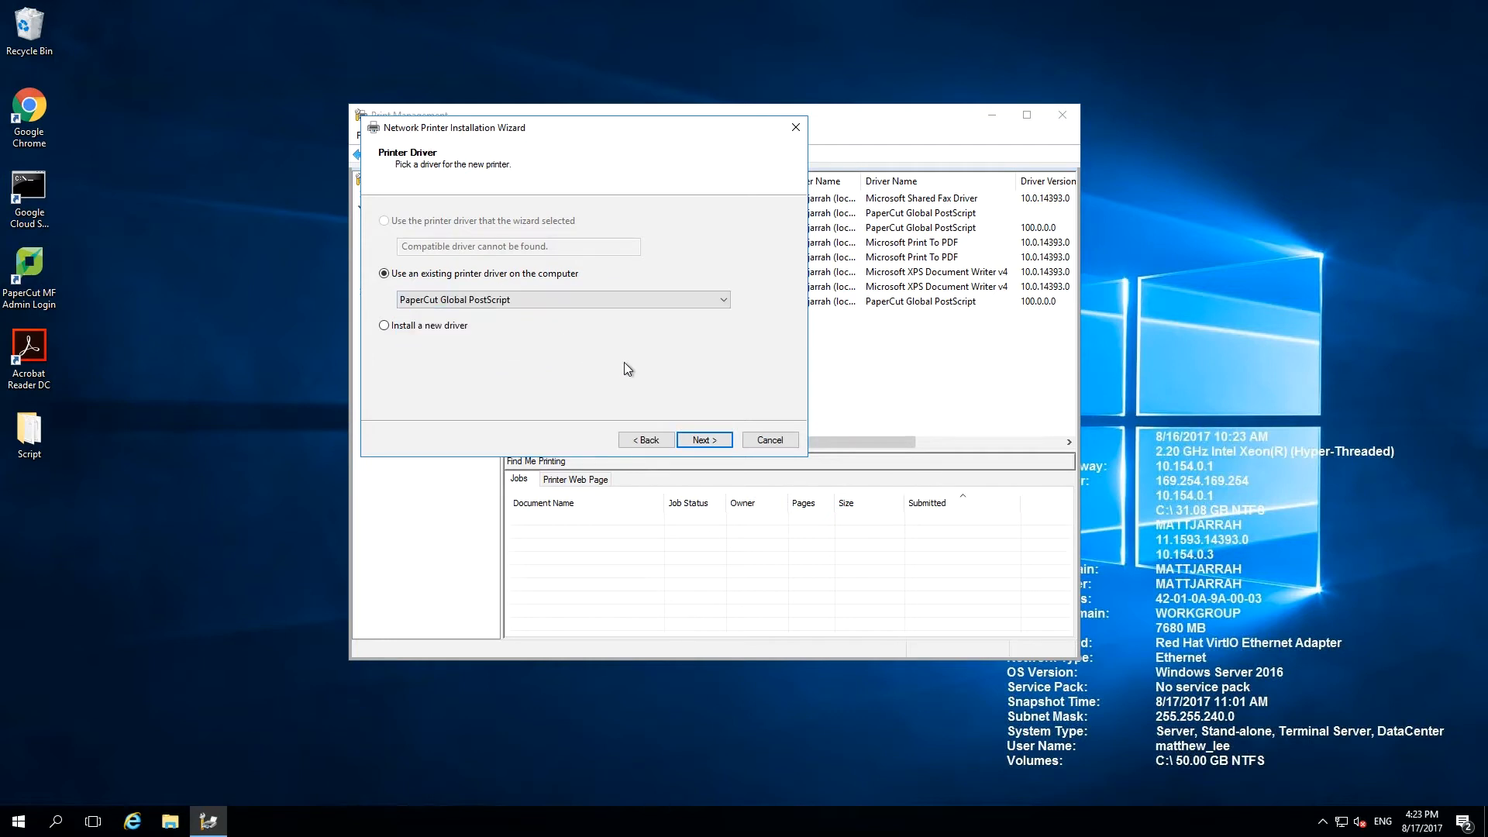
{"action": "left_click", "coordinate": [682, 438]}
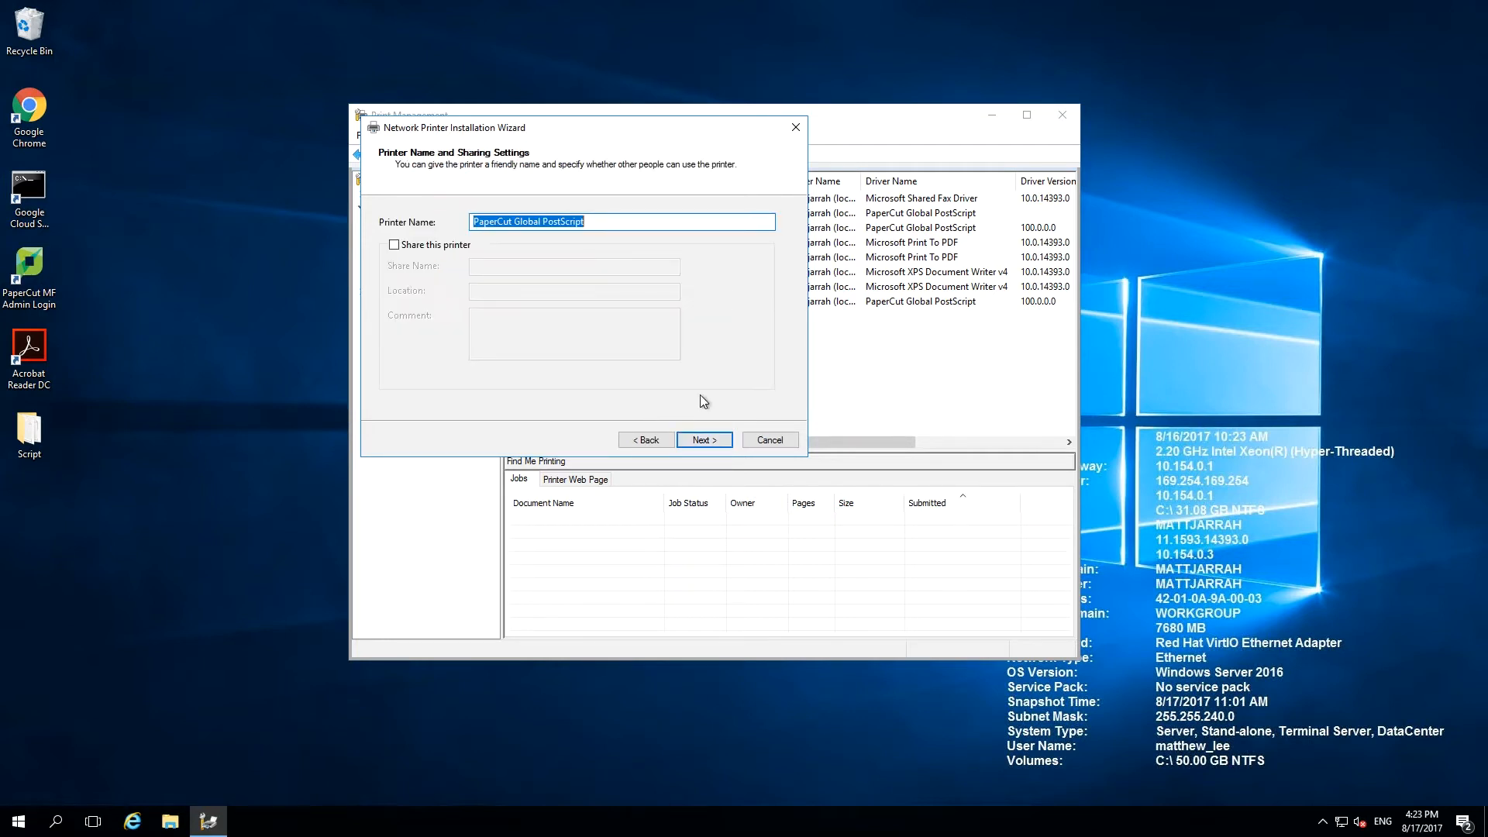
Name the new printer incomingqueue, leave it unshared, and complete its installation
{"action": "type", "text": "incomingqueue"}
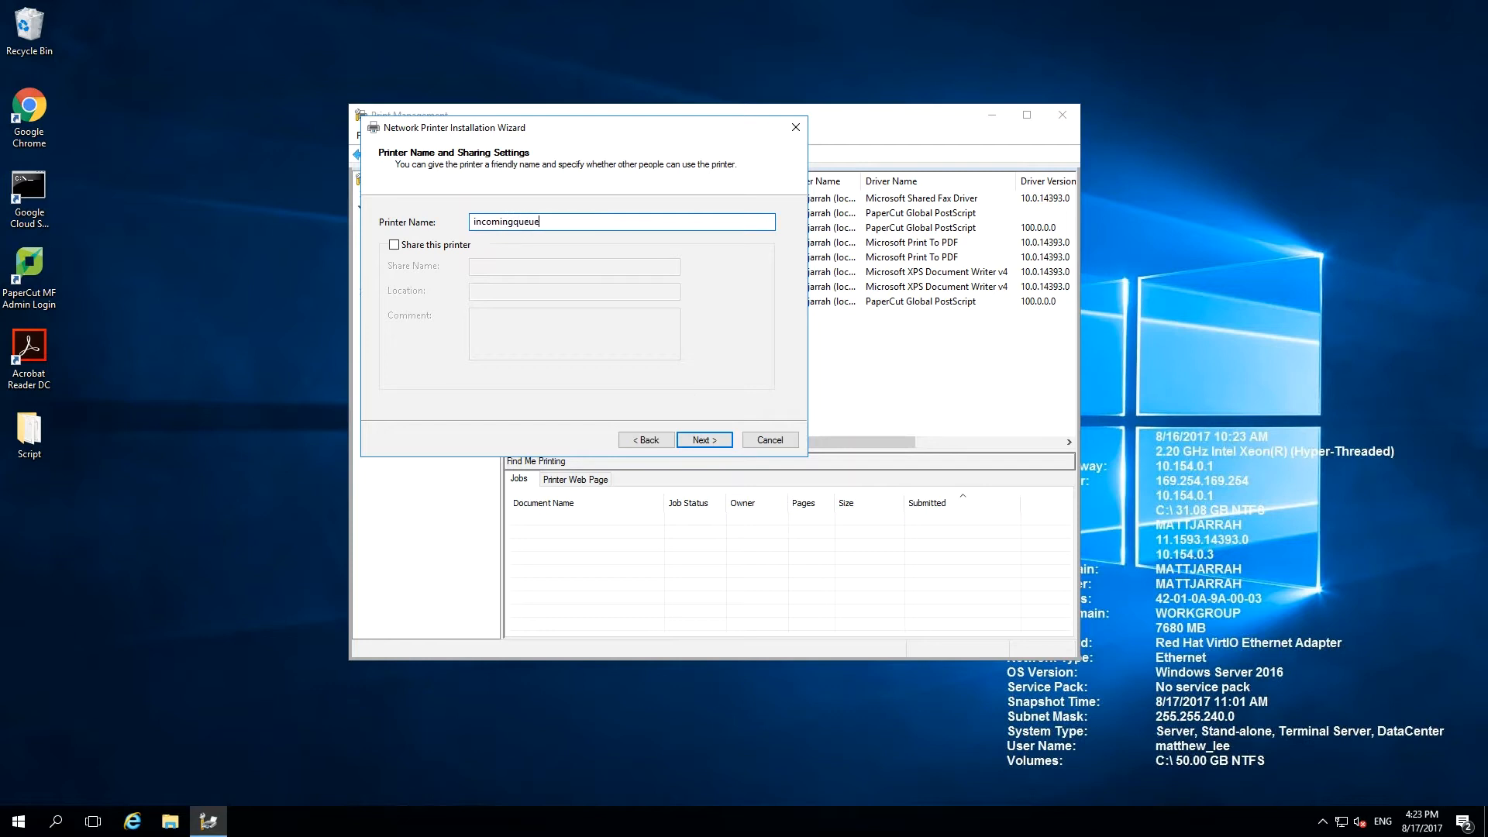
{"action": "left_click", "coordinate": [715, 438]}
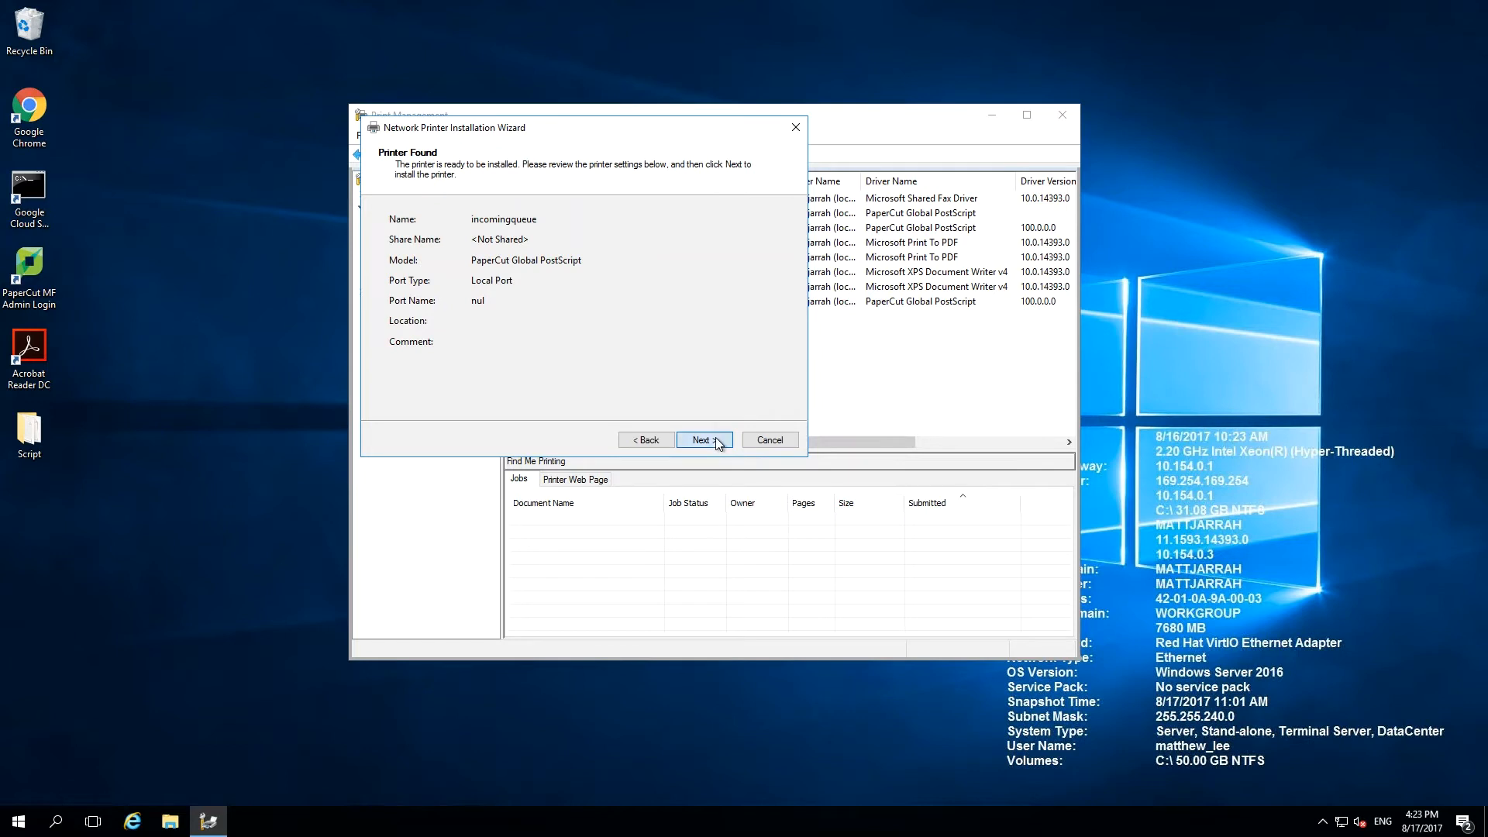
{"action": "left_click", "coordinate": [715, 439]}
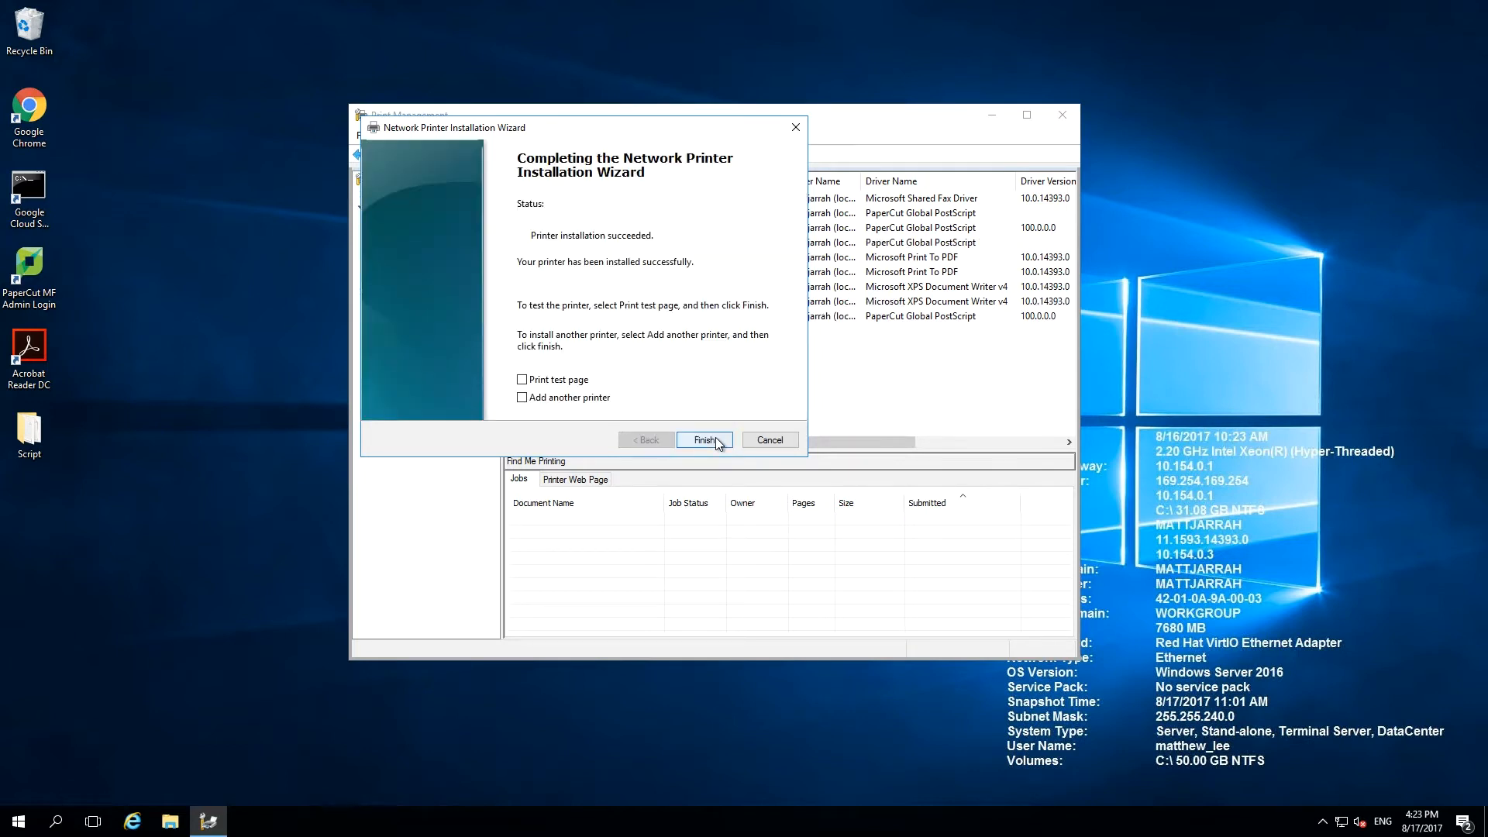
{"action": "left_click", "coordinate": [715, 439]}
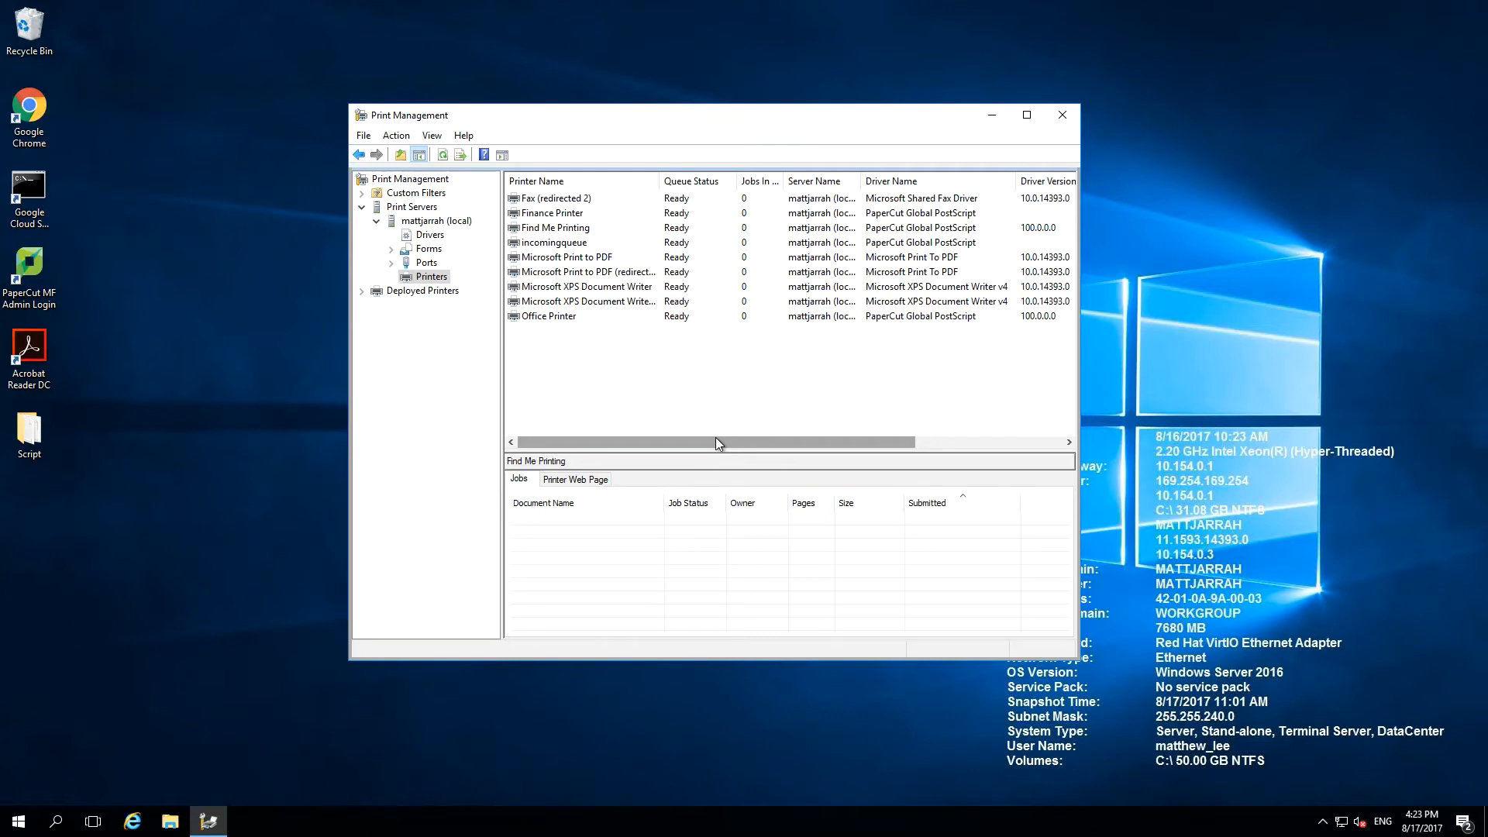
Open the port settings in the properties of the Find Me Printing queue
{"action": "left_click", "coordinate": [597, 230]}
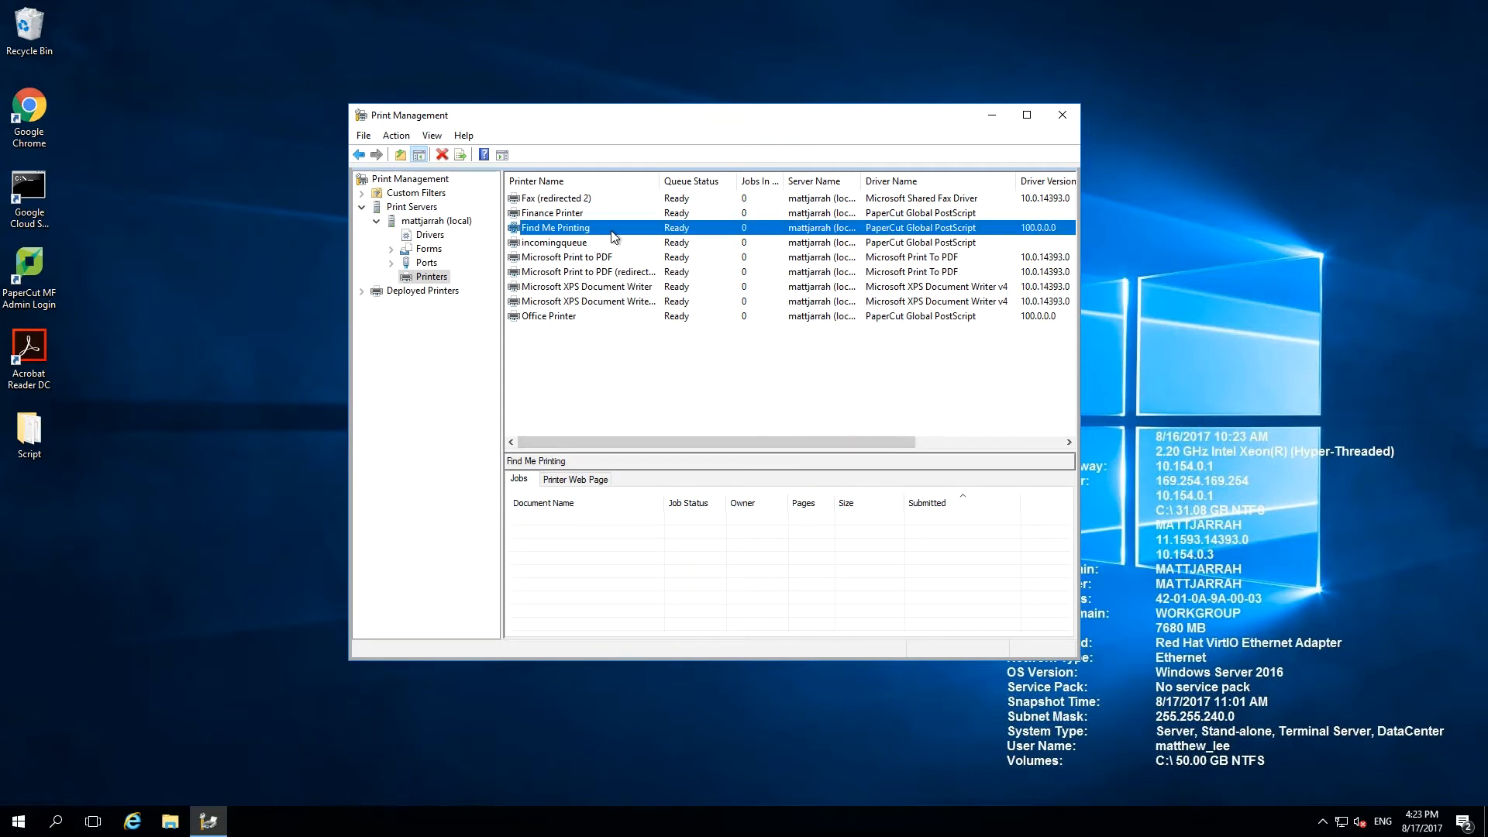
{"action": "right_click", "coordinate": [598, 230]}
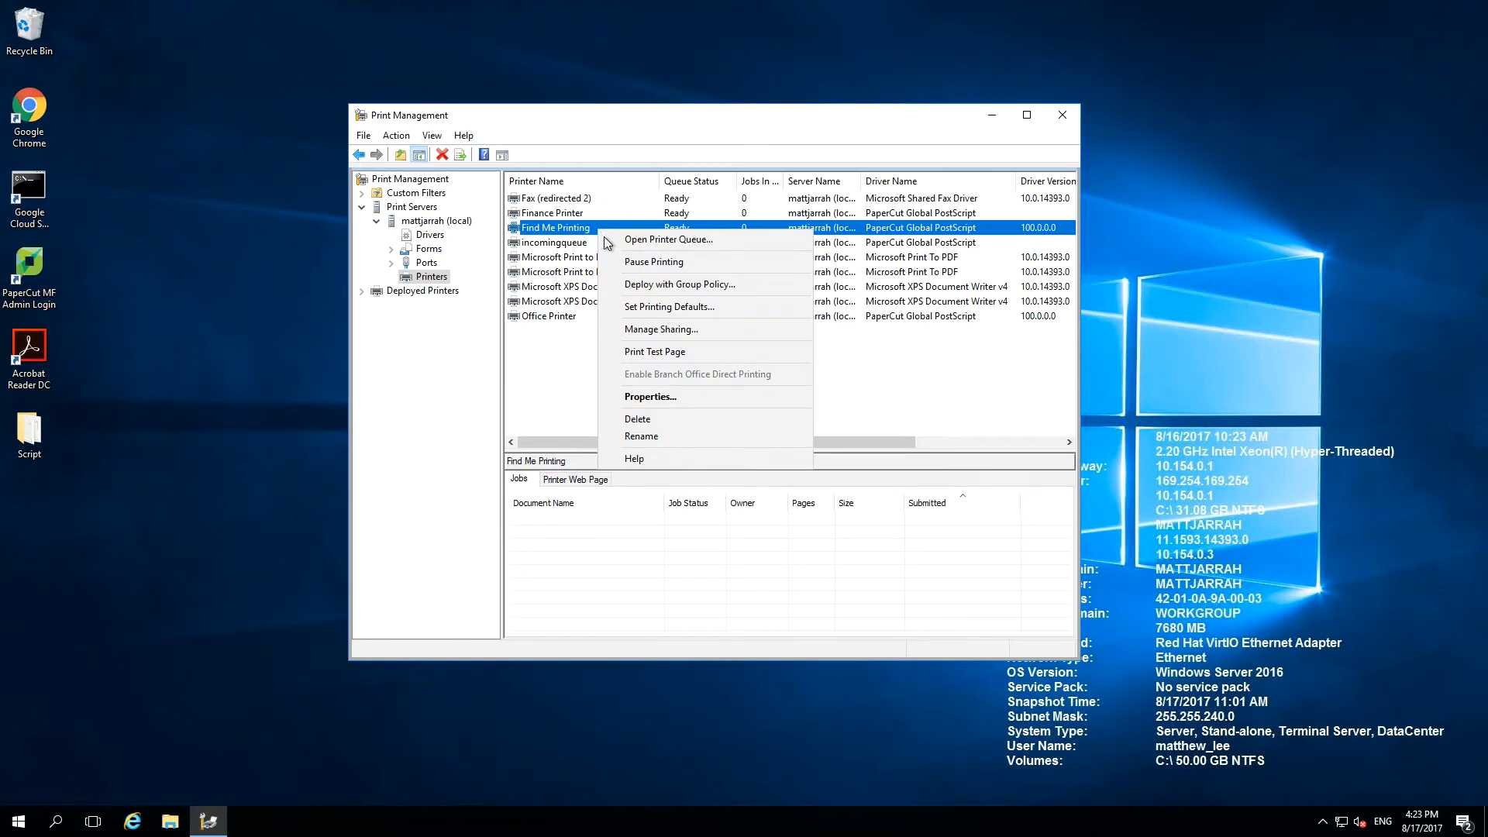
{"action": "left_click", "coordinate": [667, 398]}
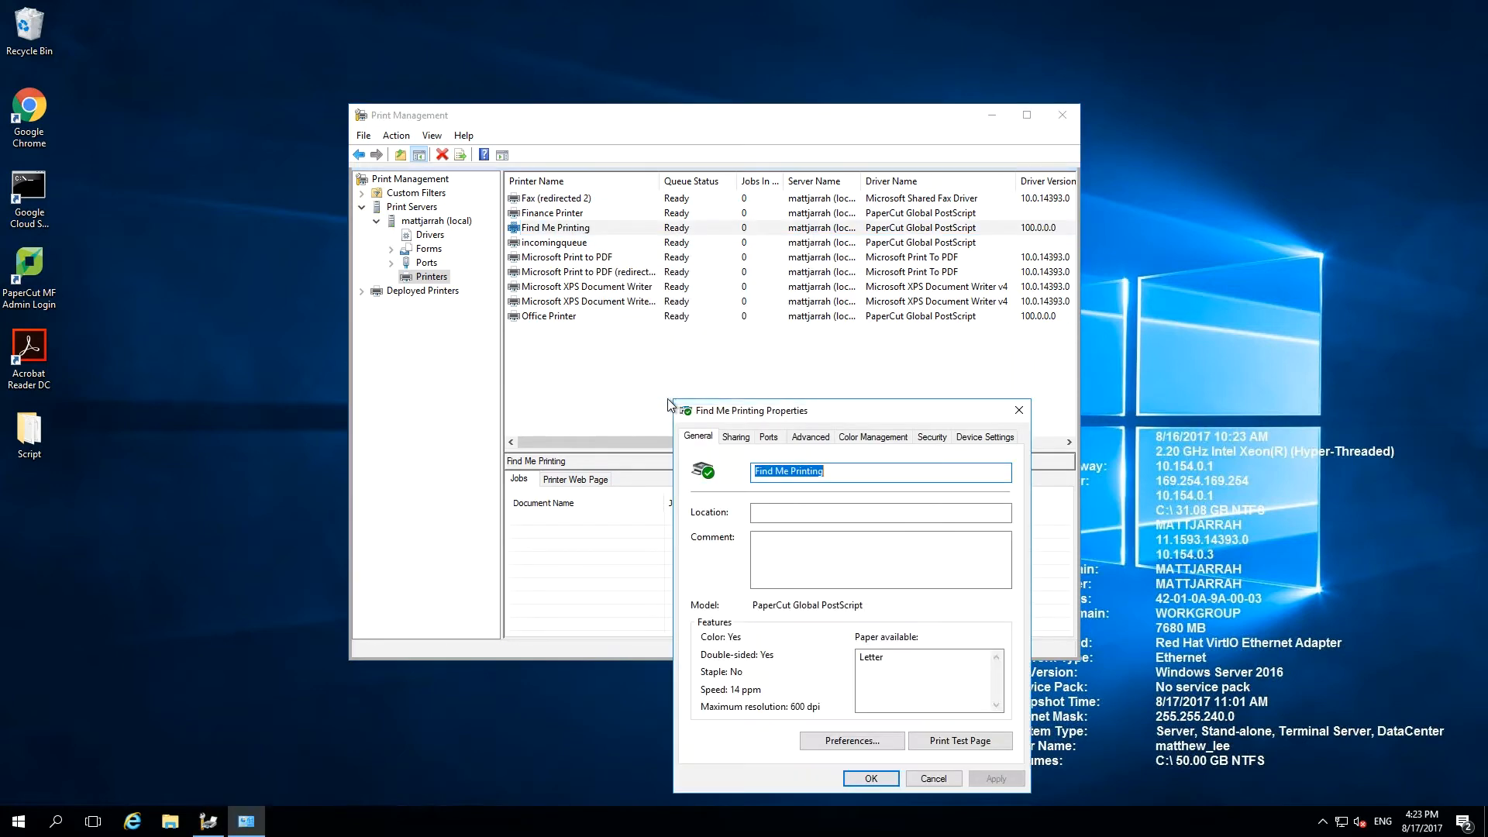
{"action": "left_click", "coordinate": [768, 437]}
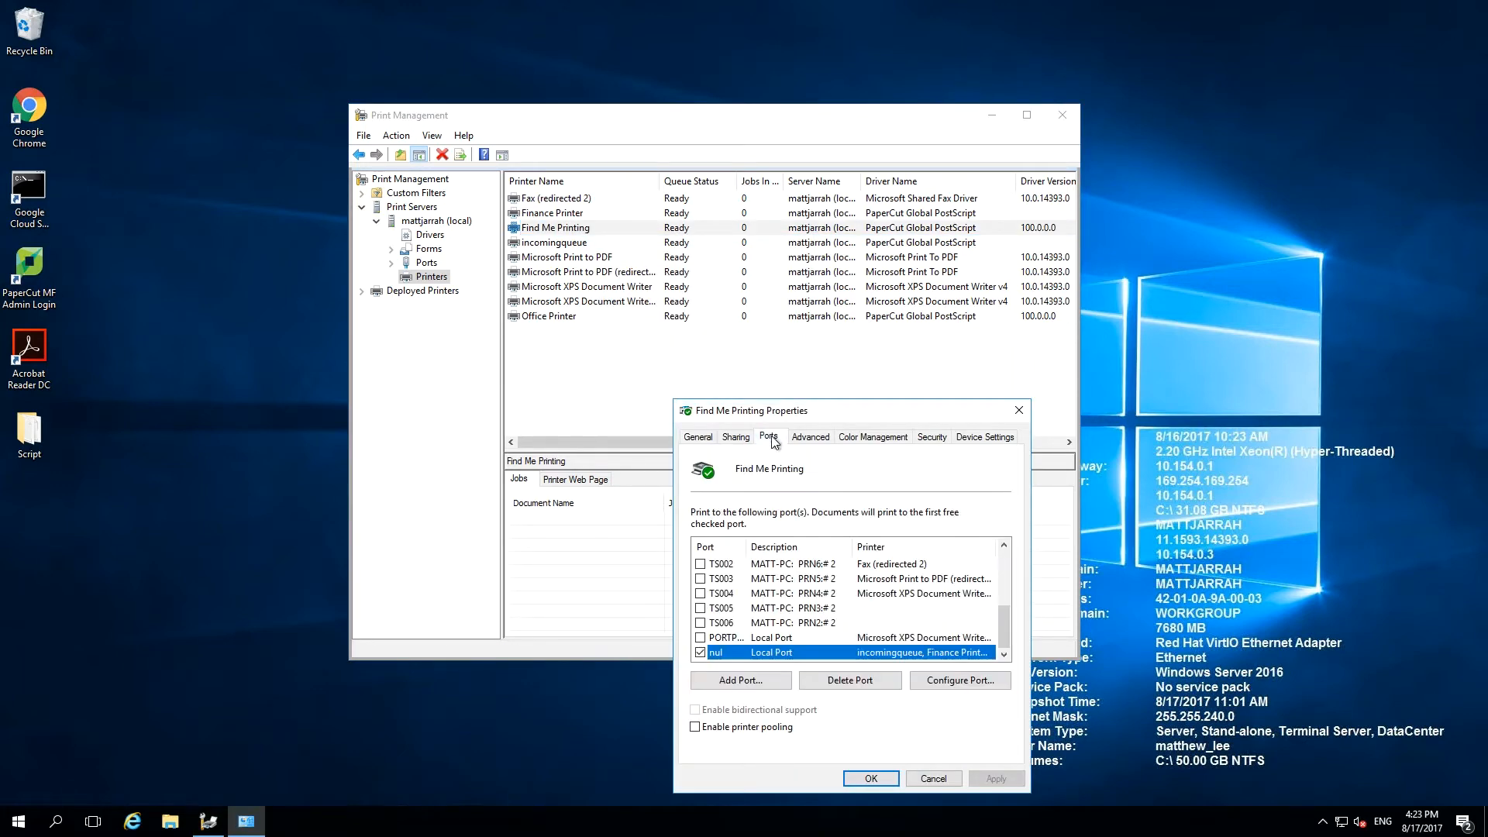
Add a new Standard TCP/IP port and enter the local print server's host name as its address
{"action": "left_click", "coordinate": [728, 681]}
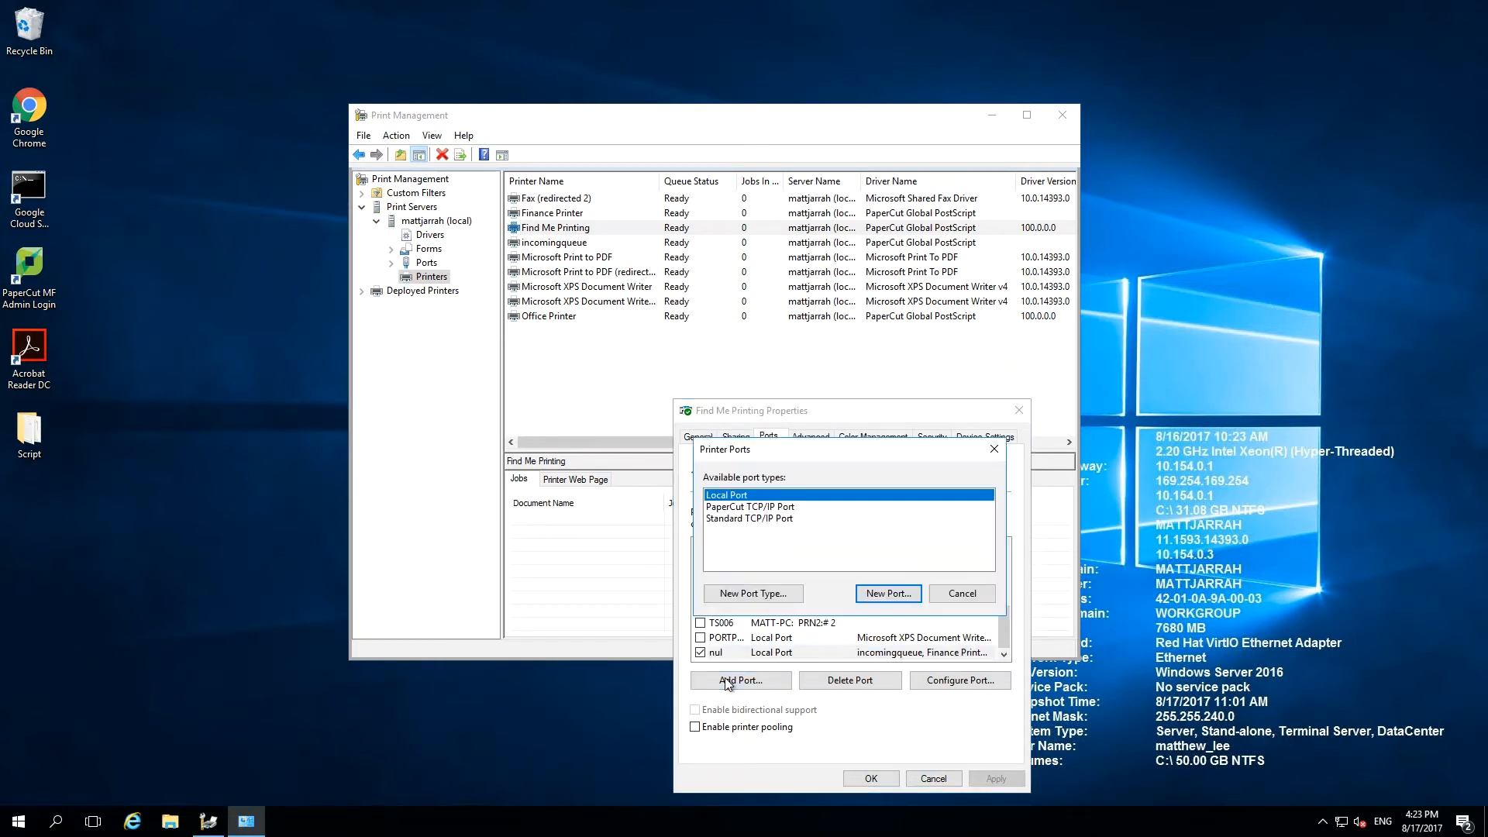
{"action": "left_click", "coordinate": [746, 519]}
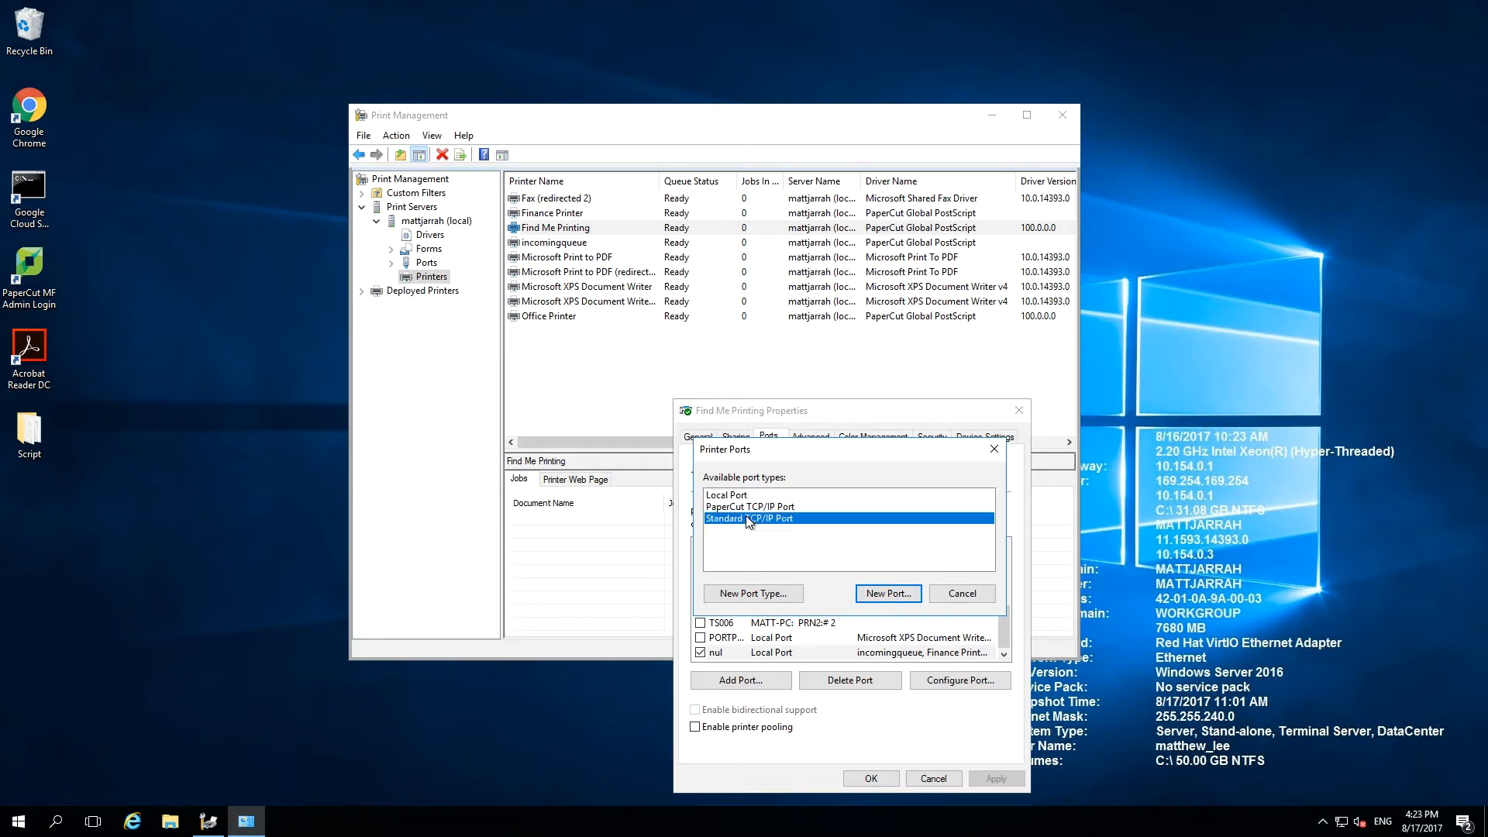
{"action": "left_click", "coordinate": [904, 601]}
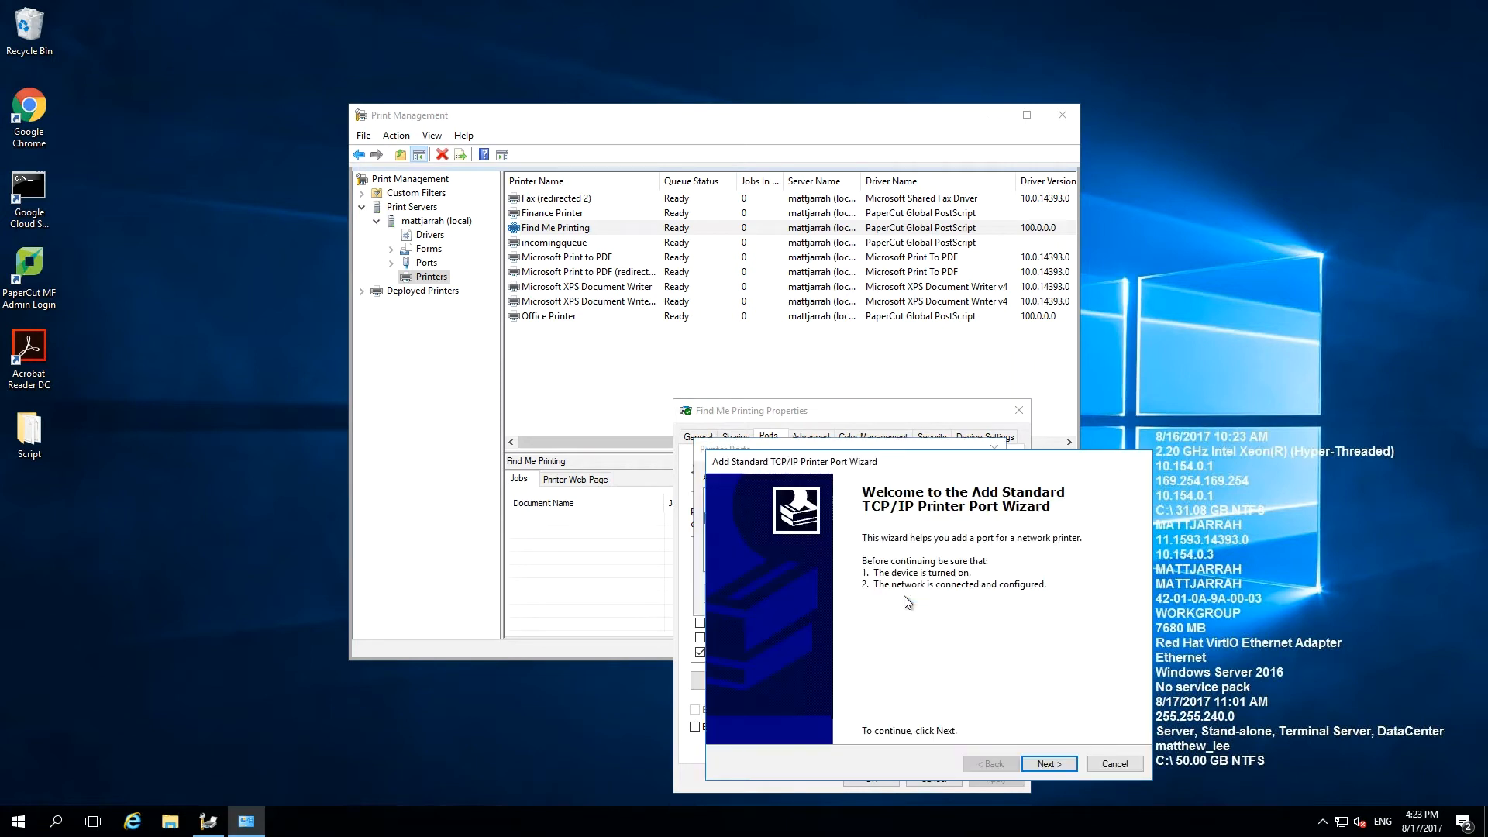
{"action": "left_click", "coordinate": [1058, 762]}
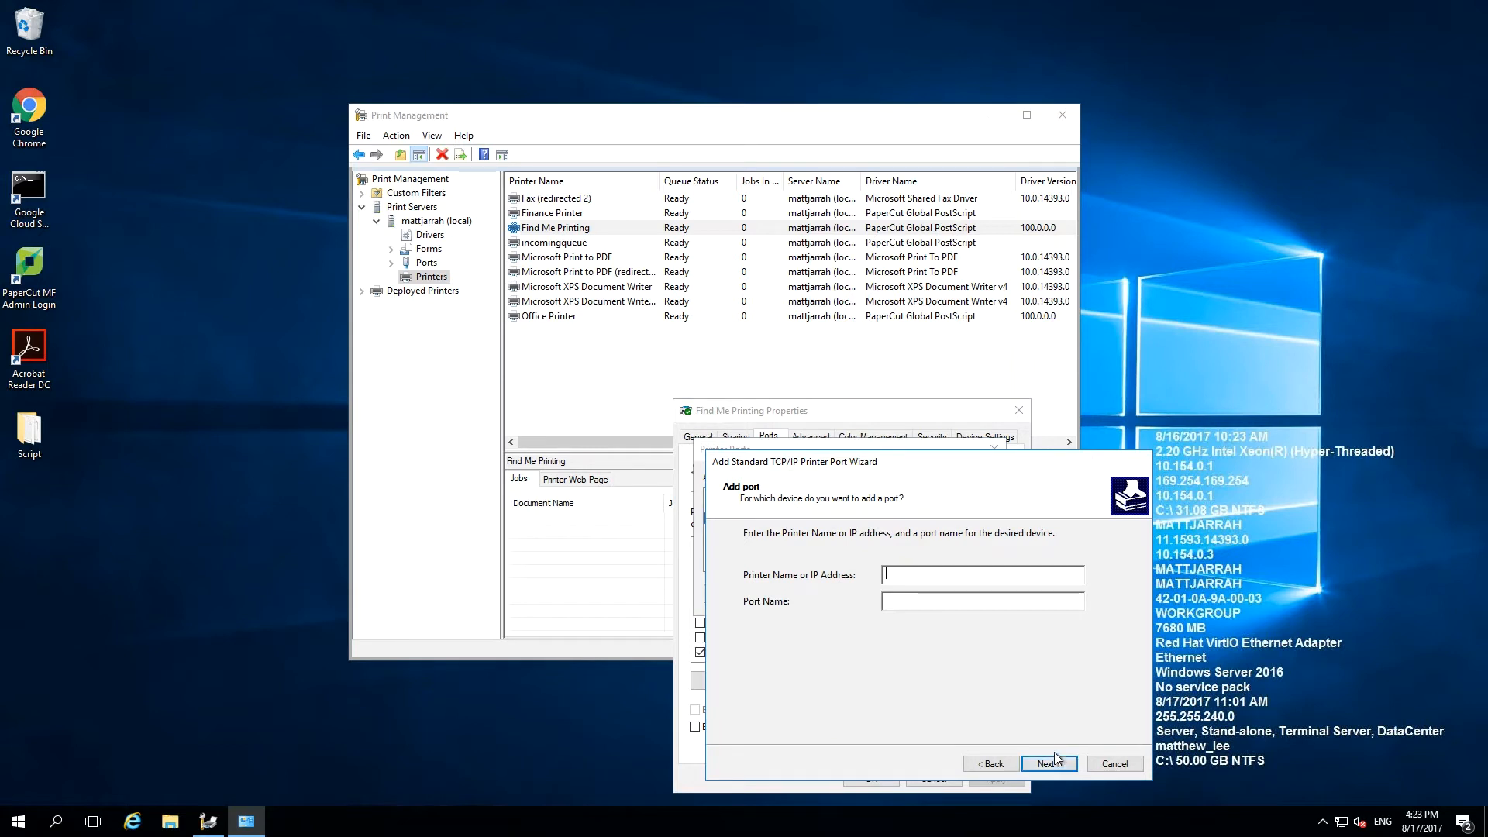
{"action": "type", "text": "mattjarrah"}
{"action": "left_click", "coordinate": [1032, 764]}
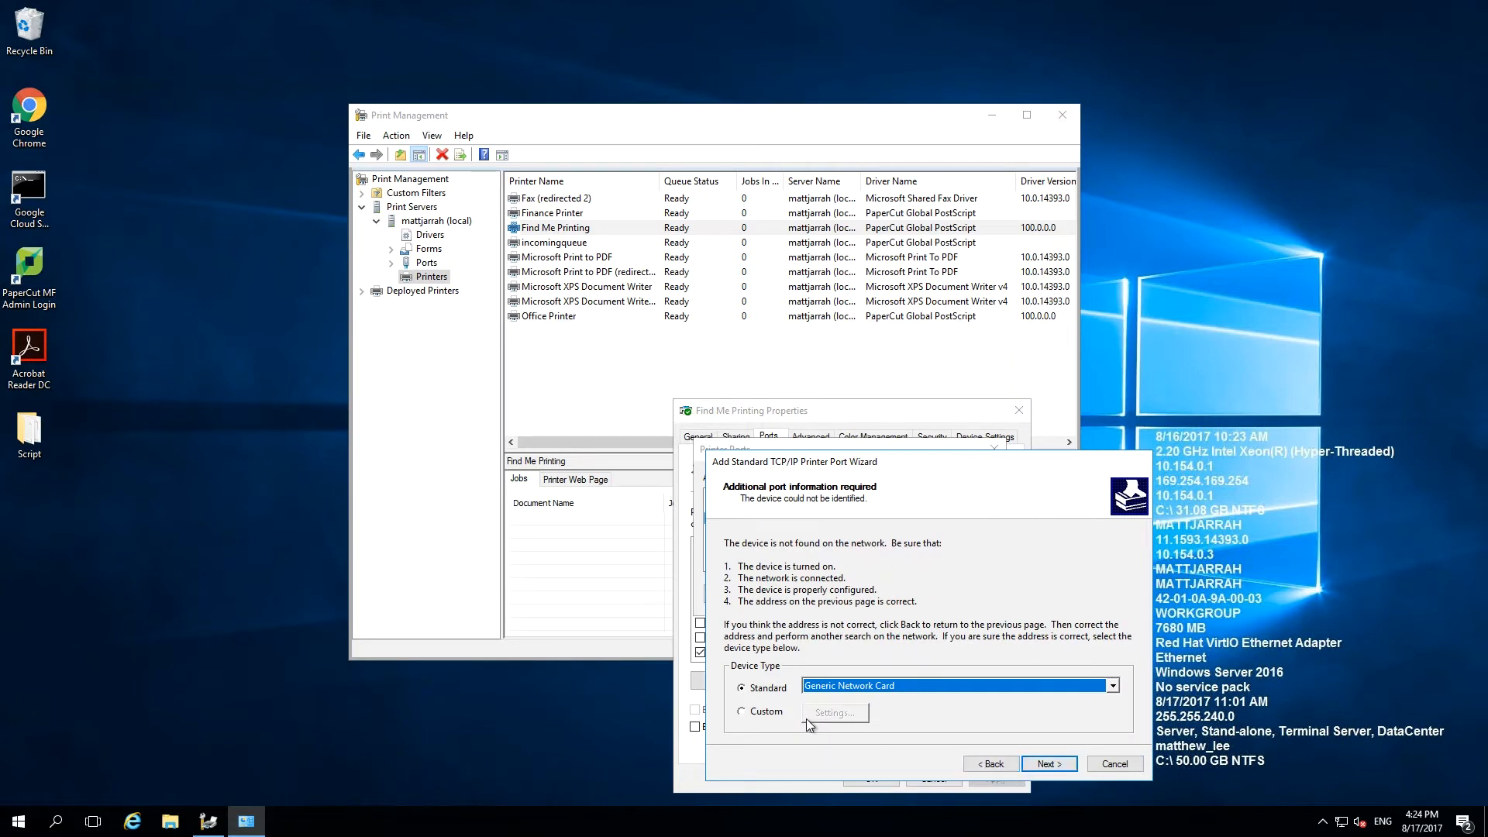
Configure the new port as a custom device using the LPR protocol with the queue name incomingqueue
{"action": "left_click", "coordinate": [773, 712]}
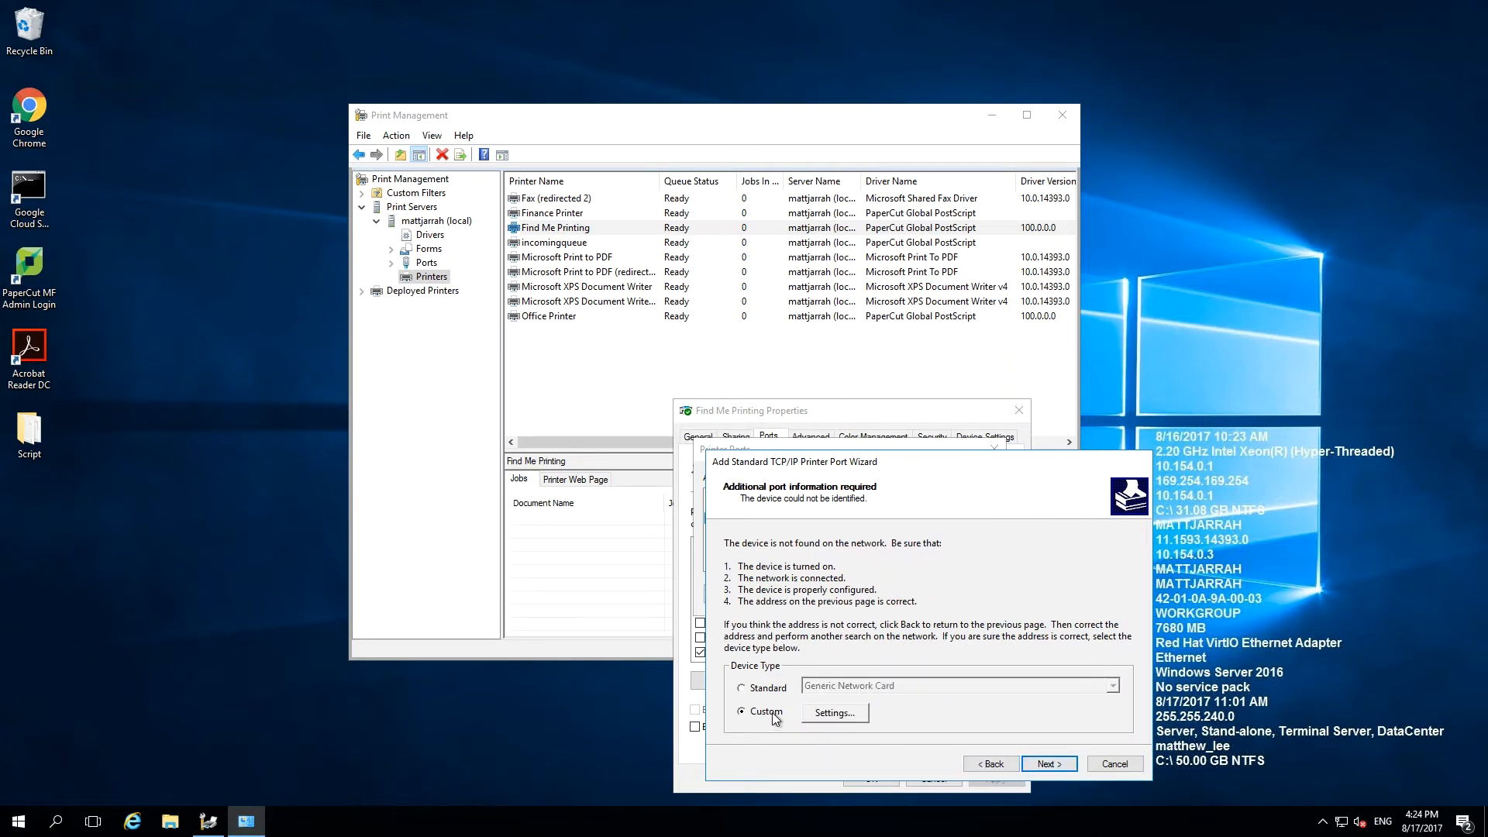
{"action": "left_click", "coordinate": [843, 713]}
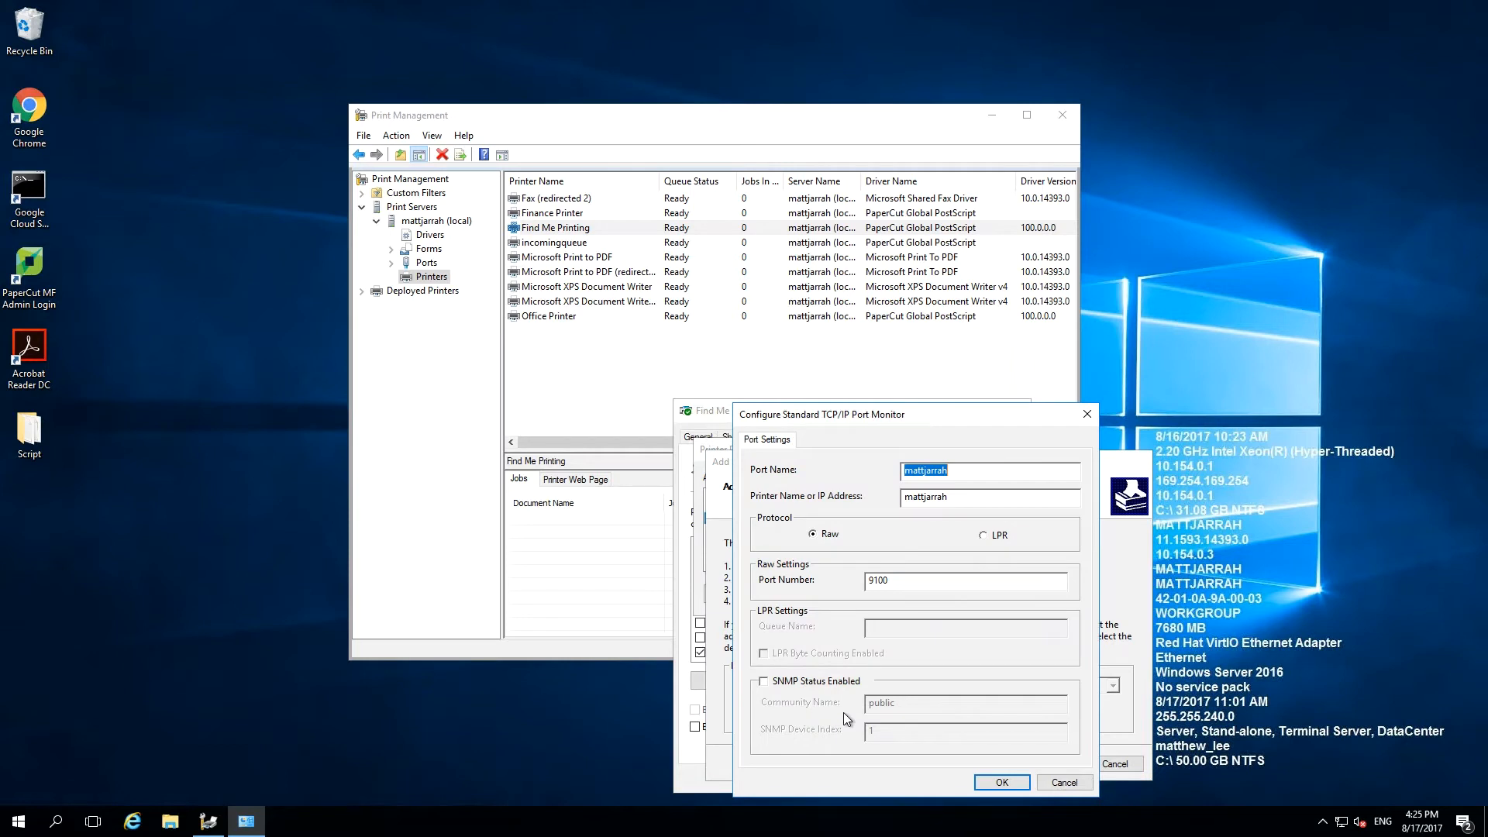
{"action": "left_click", "coordinate": [983, 534]}
{"action": "left_click", "coordinate": [927, 627]}
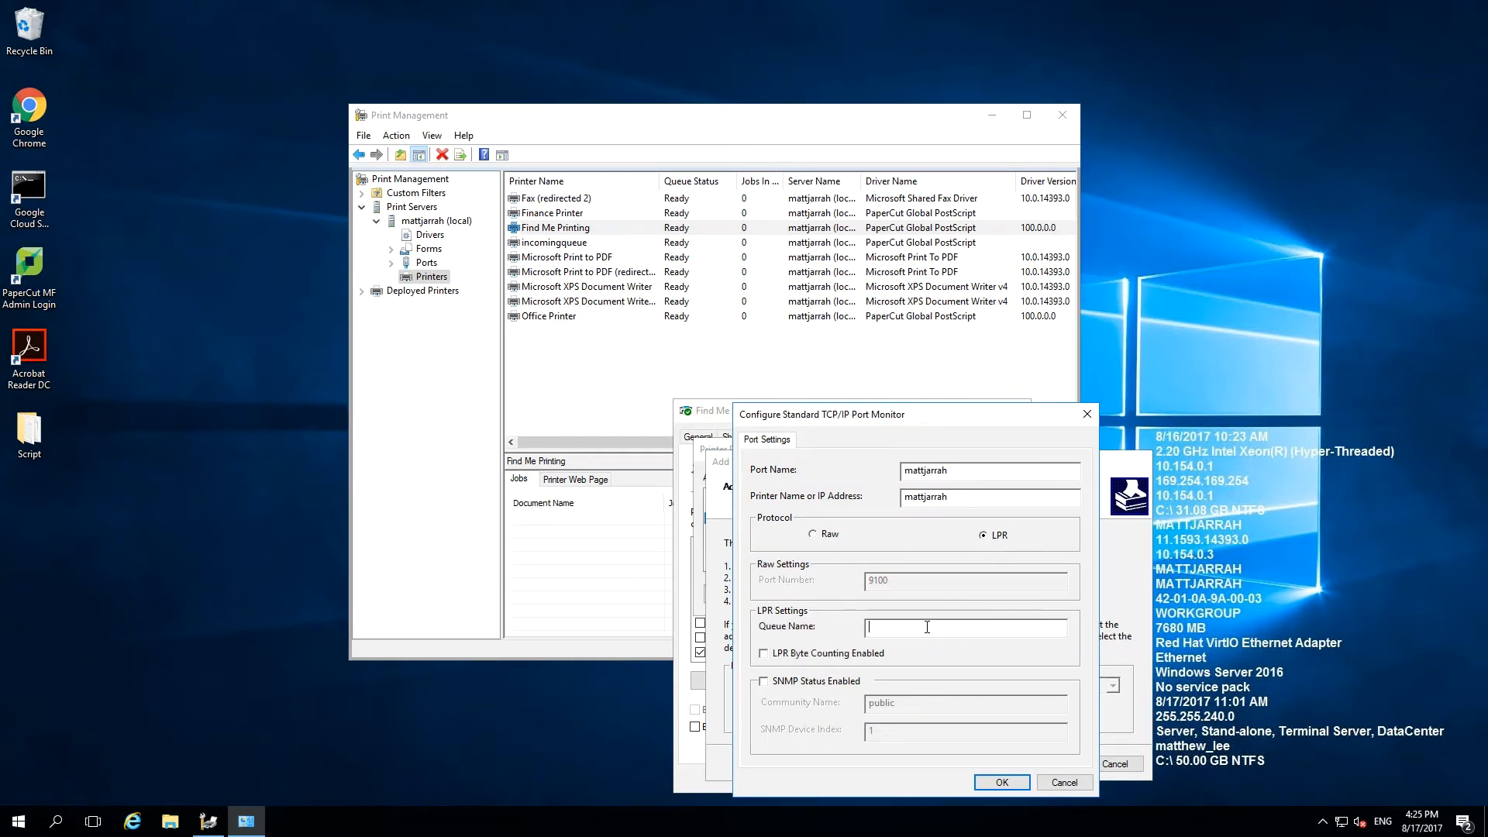
{"action": "type", "text": "incomingque"}
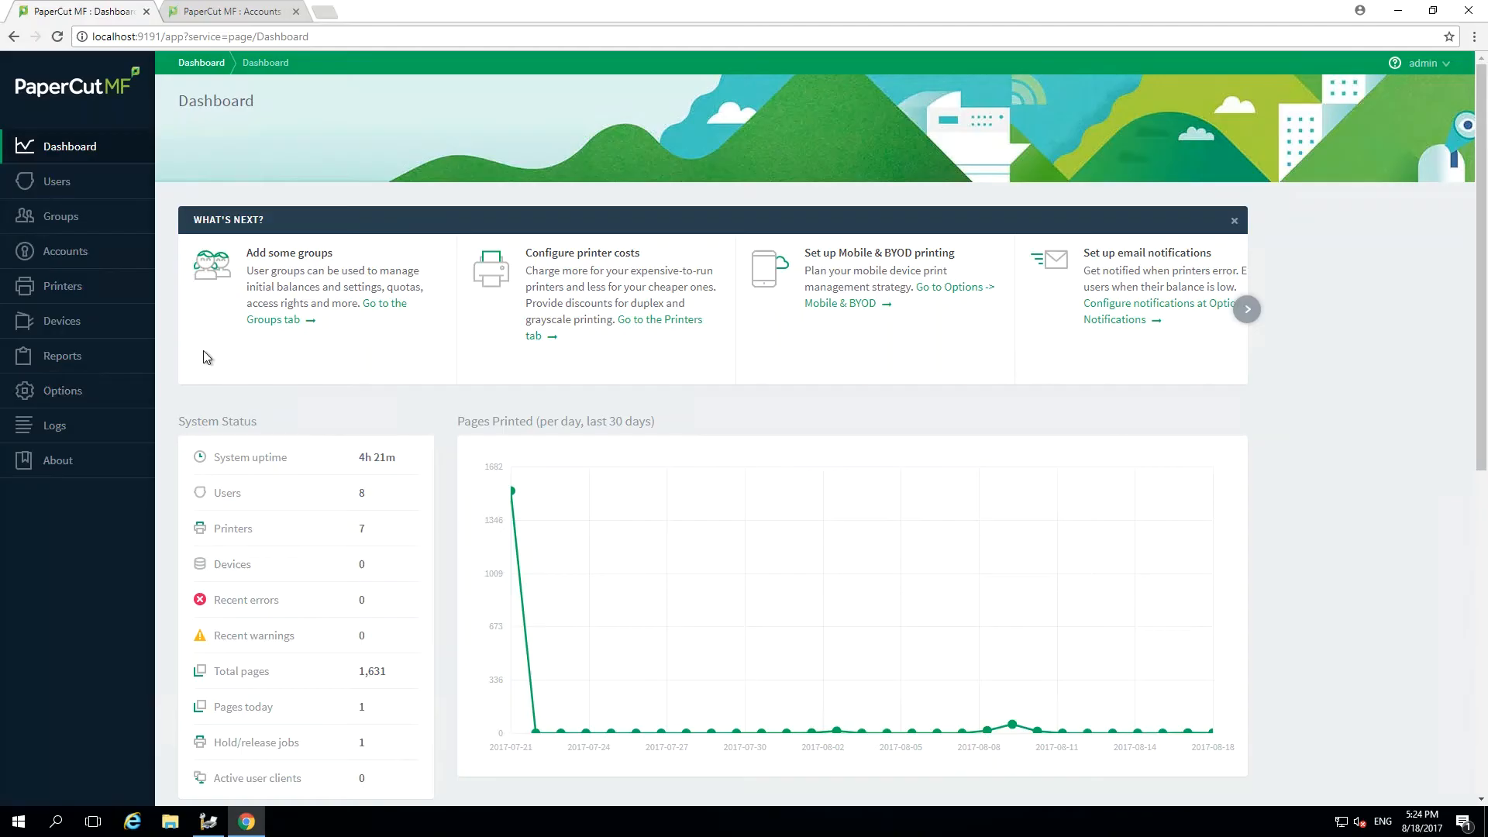
Switch to PaperCut MF and make the Incoming Queue printer a virtual queue redirecting jobs to Office Printer
{"action": "left_click", "coordinate": [54, 283]}
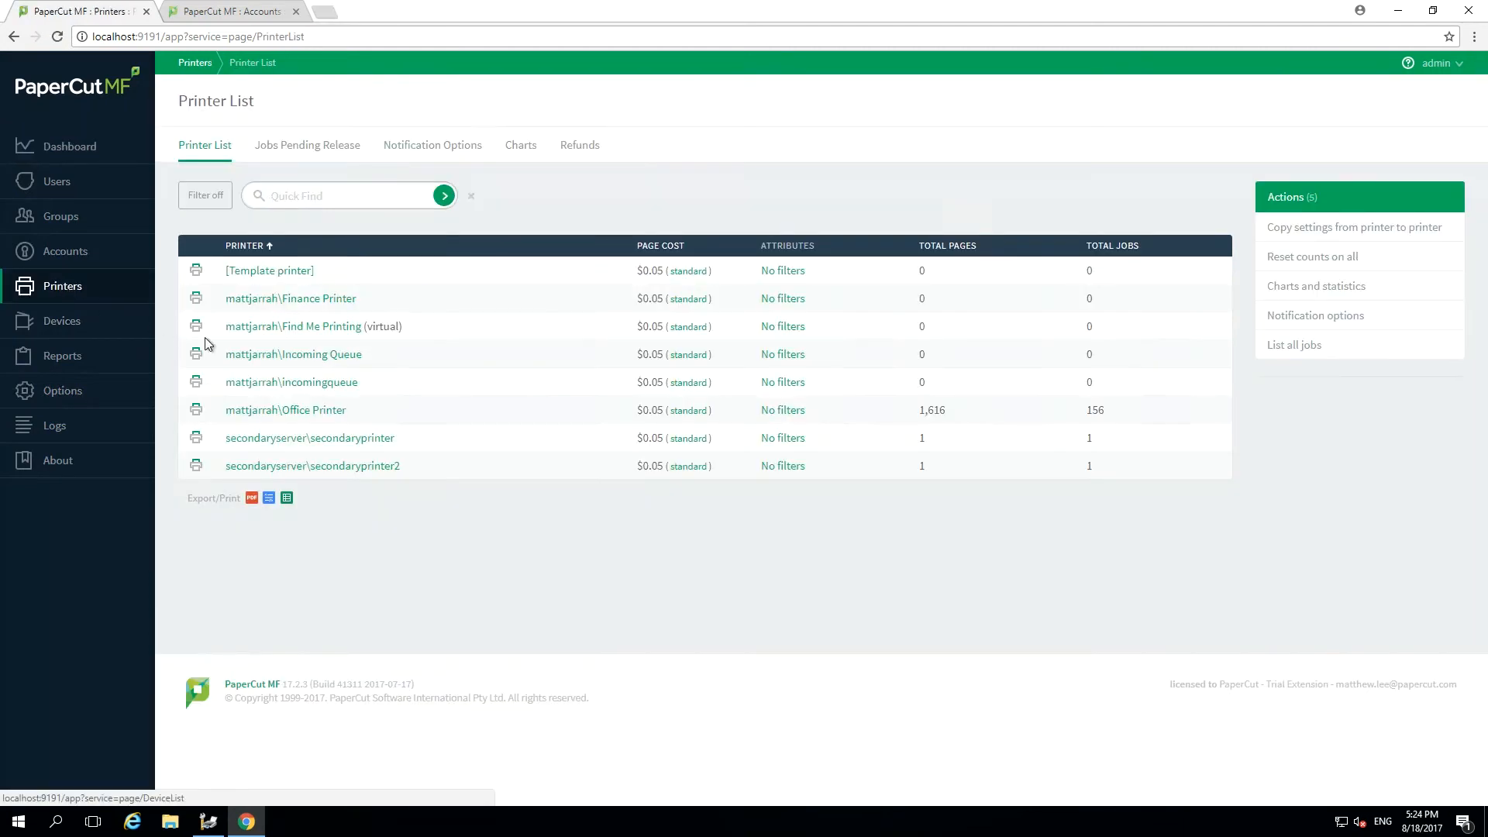
{"action": "left_click", "coordinate": [310, 357]}
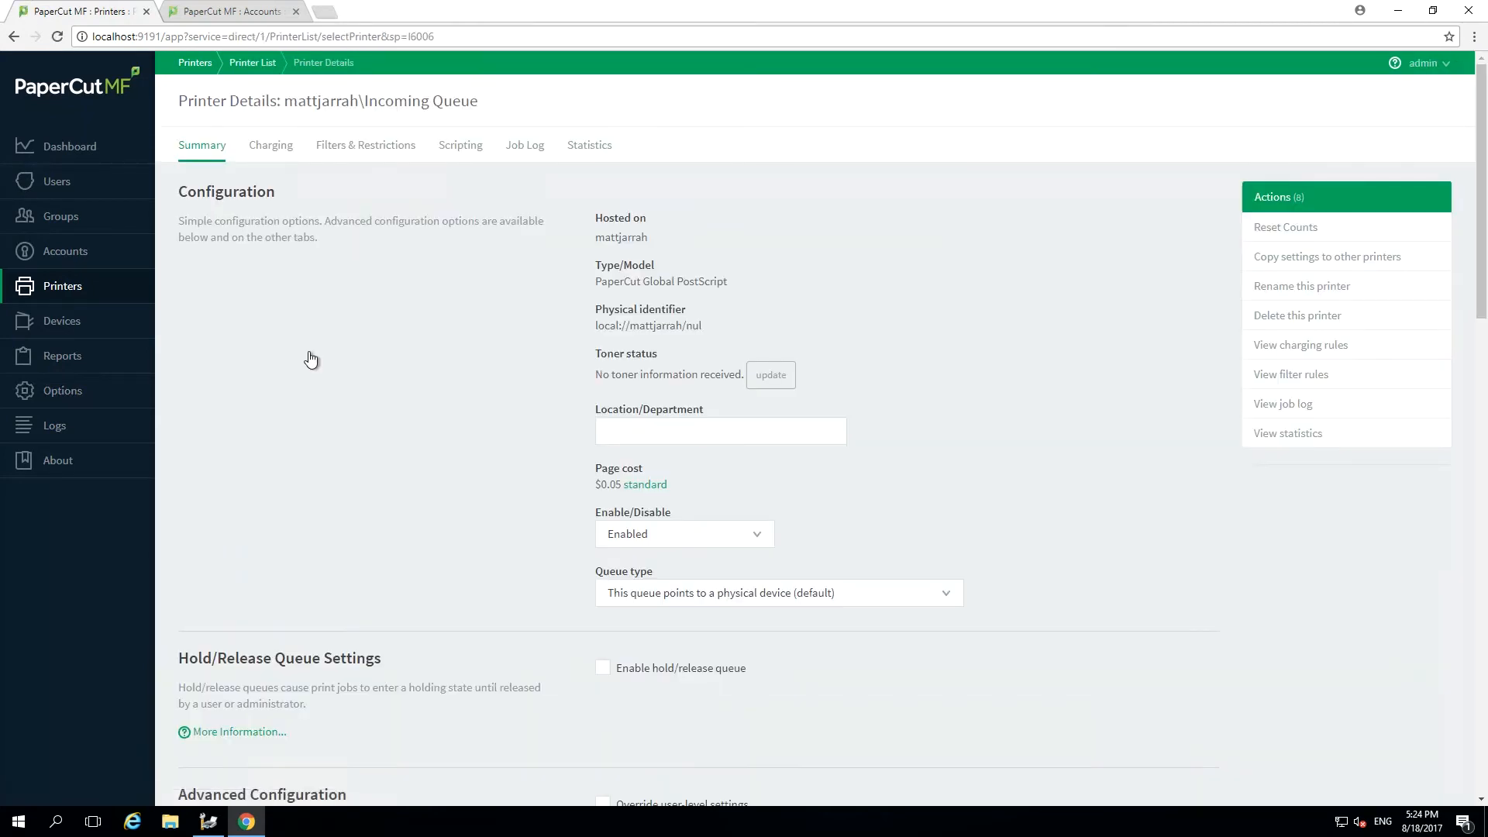
{"action": "left_click", "coordinate": [626, 593]}
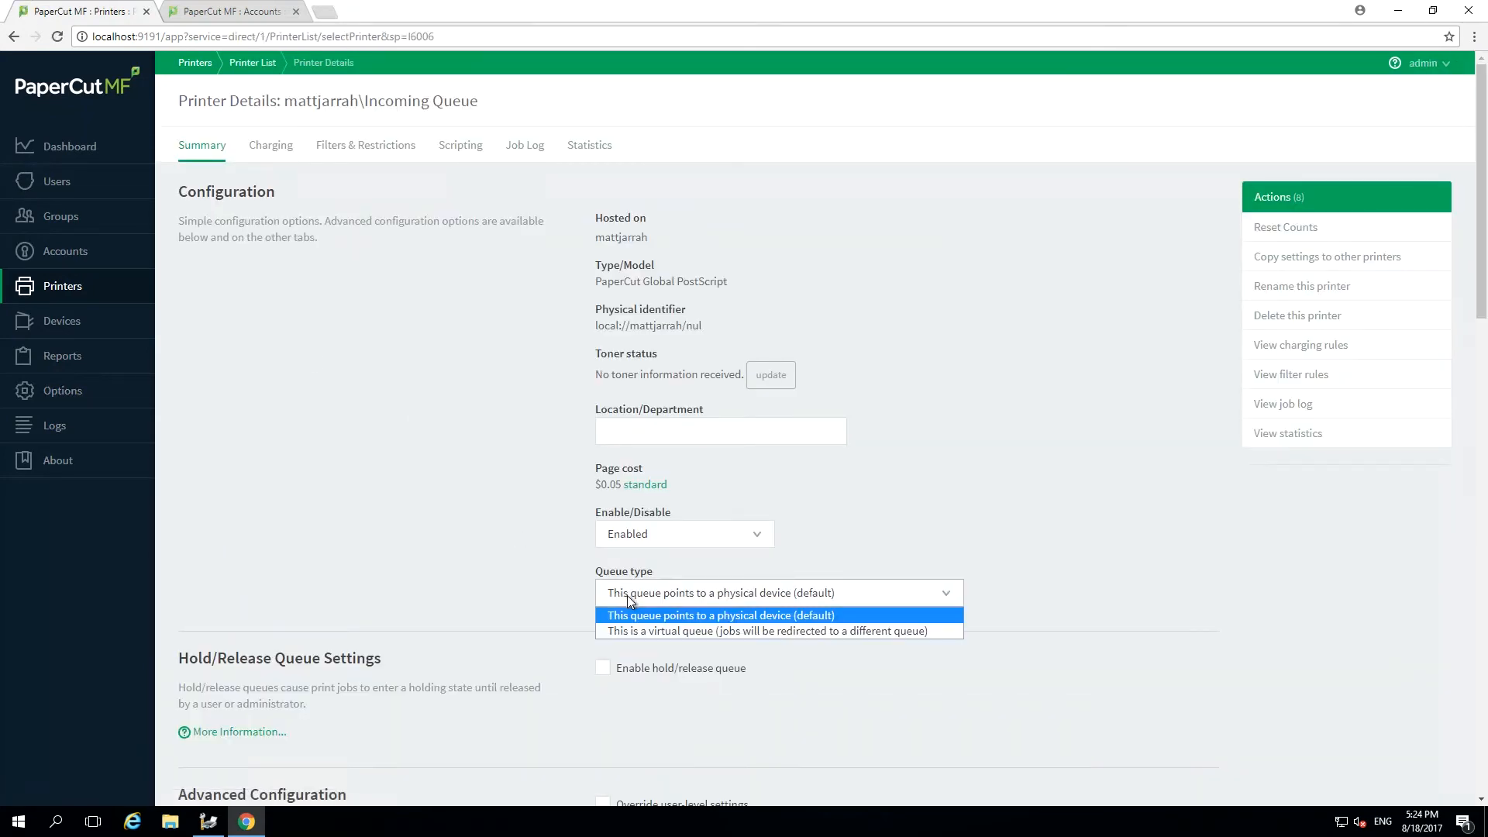
{"action": "left_click", "coordinate": [640, 630]}
{"action": "scroll", "coordinate": [631, 637], "scroll_direction": "down", "scroll_amount": 2}
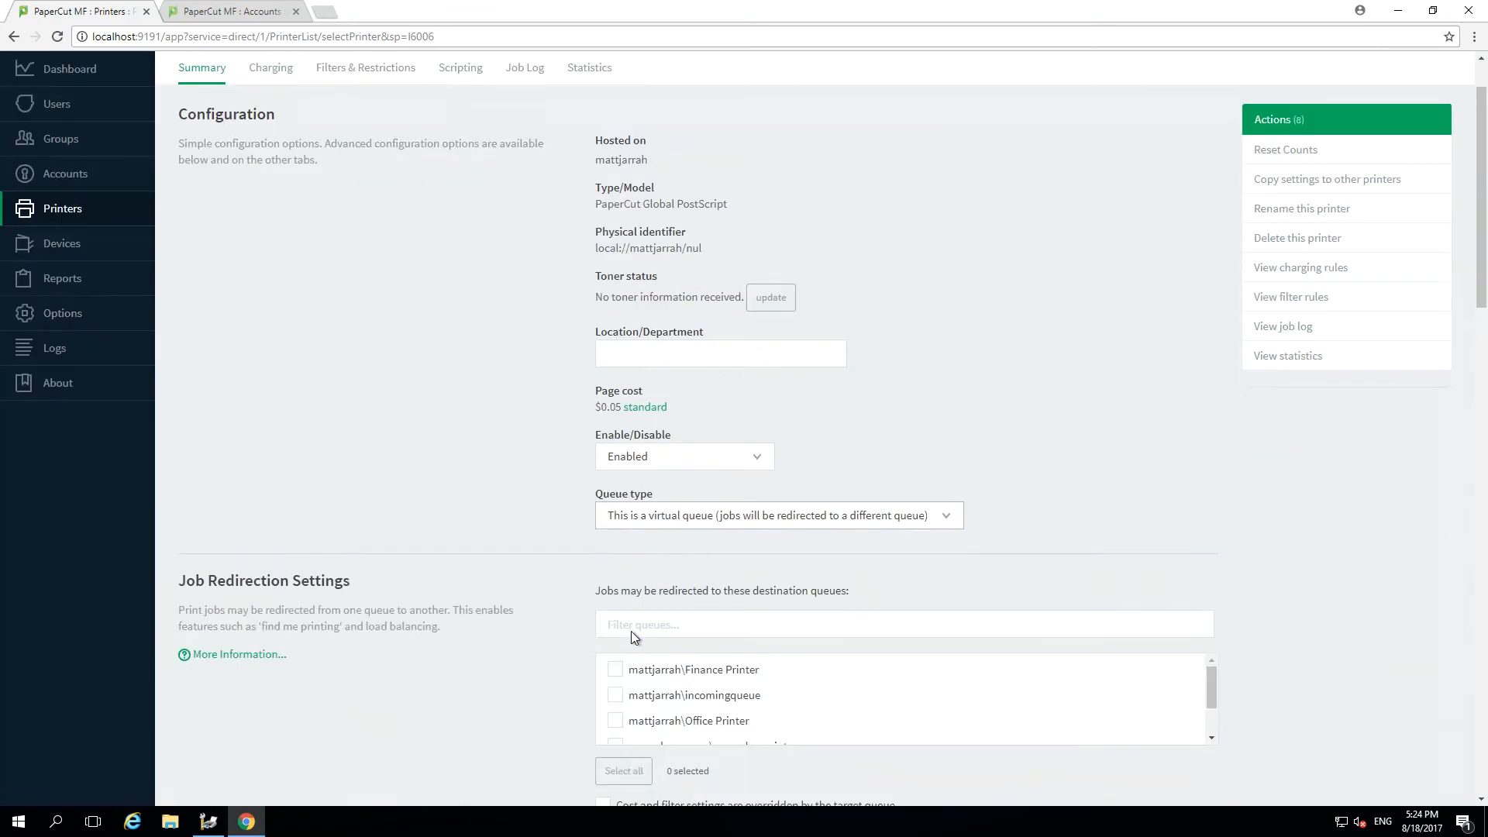
{"action": "left_click", "coordinate": [614, 645]}
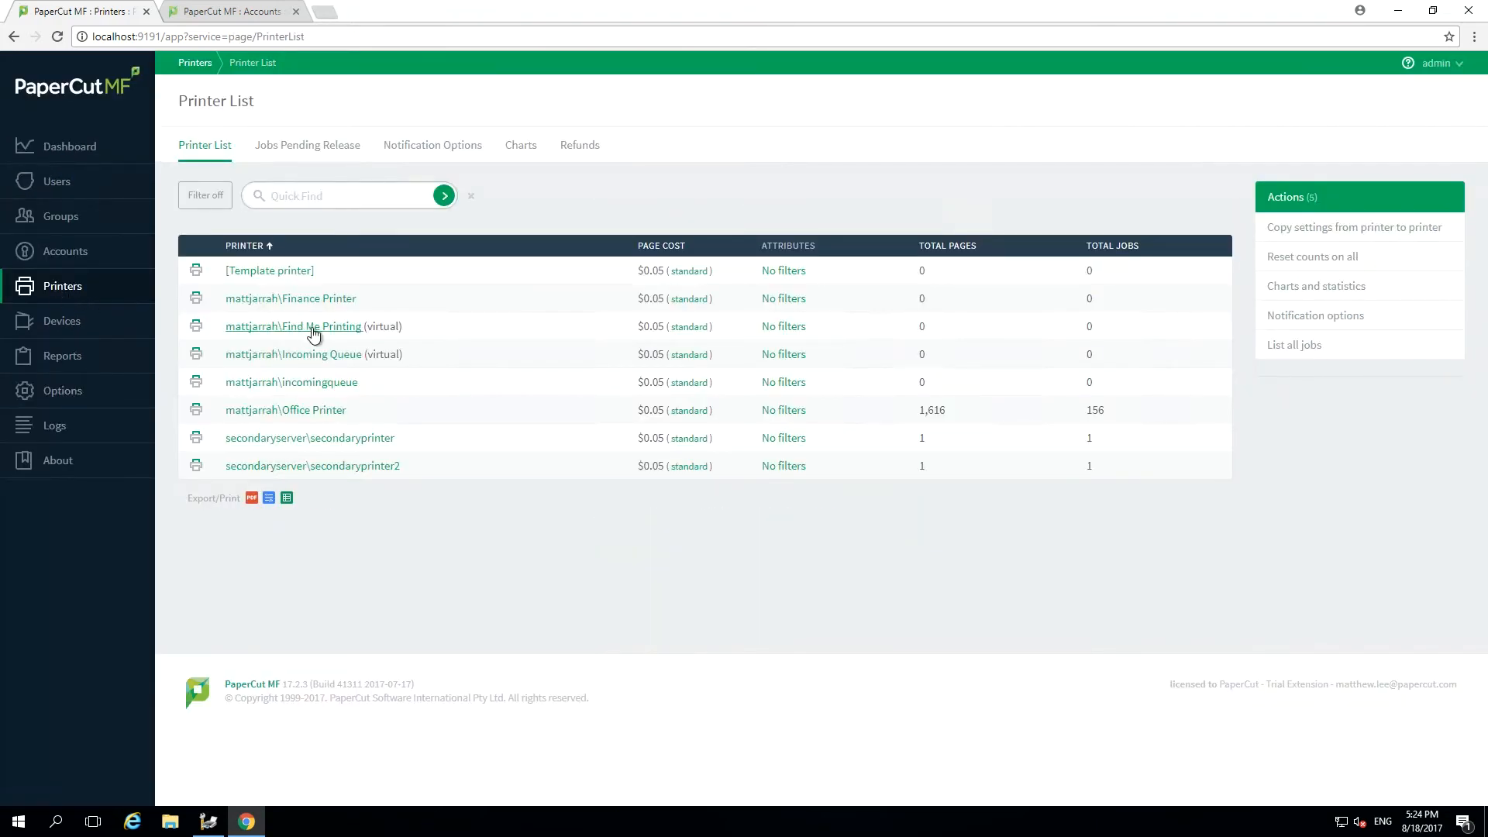
Set the Find Me Printing queue type to point to a physical device and disable its hold/release queue
{"action": "left_click", "coordinate": [314, 327]}
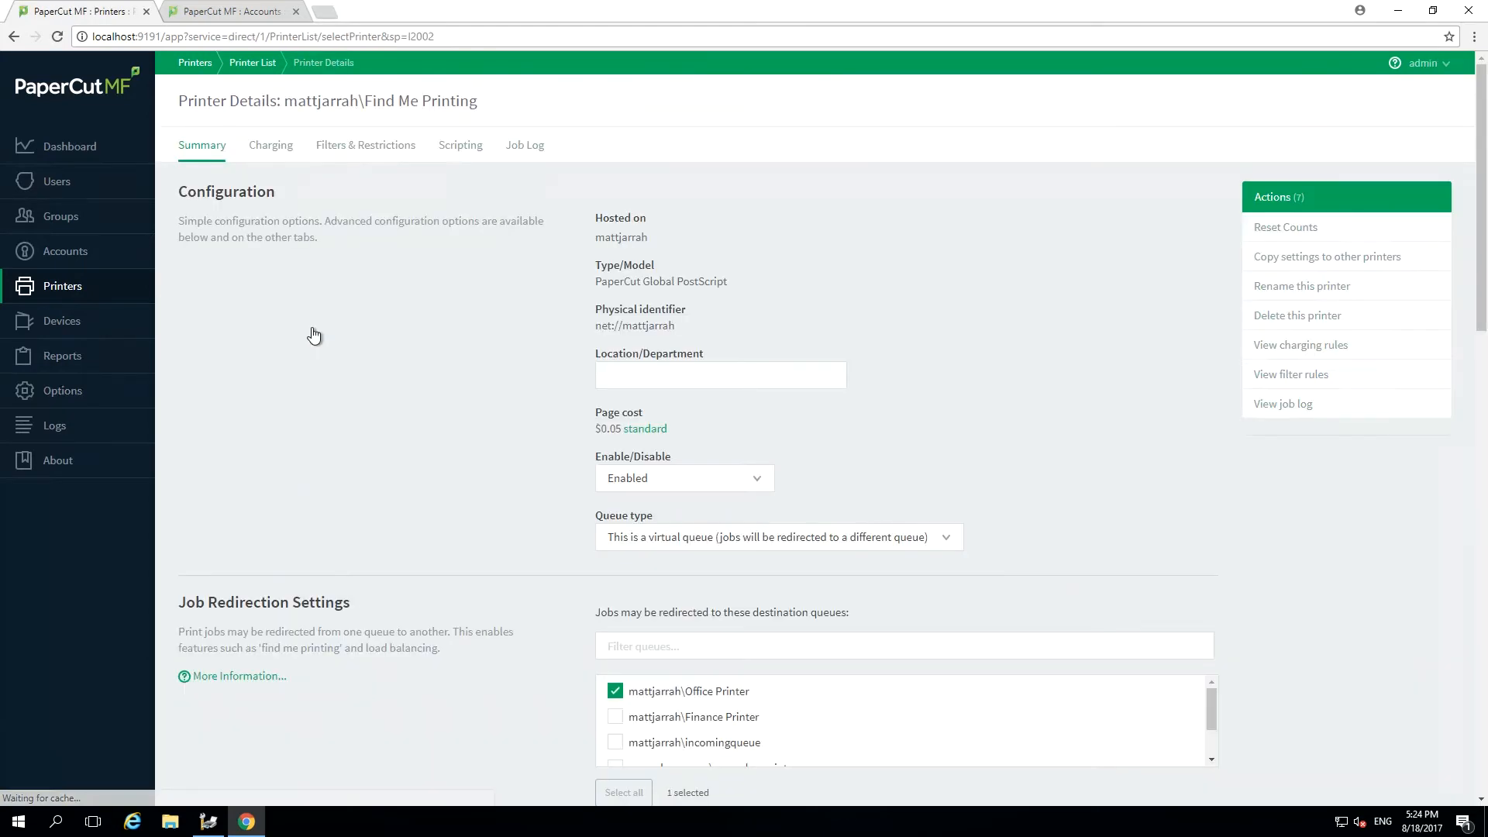
{"action": "left_click", "coordinate": [646, 537]}
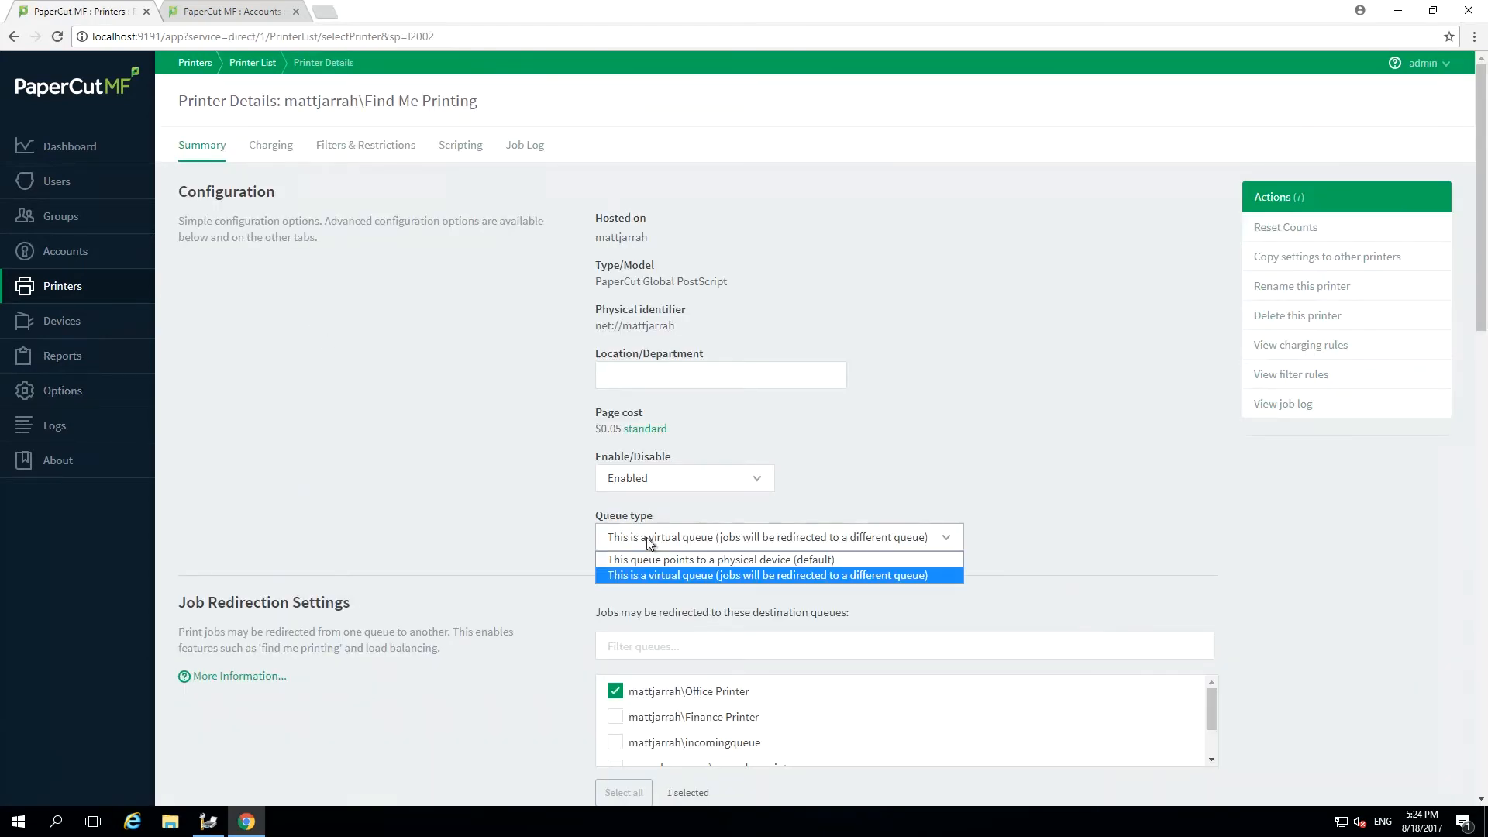
{"action": "left_click", "coordinate": [830, 560]}
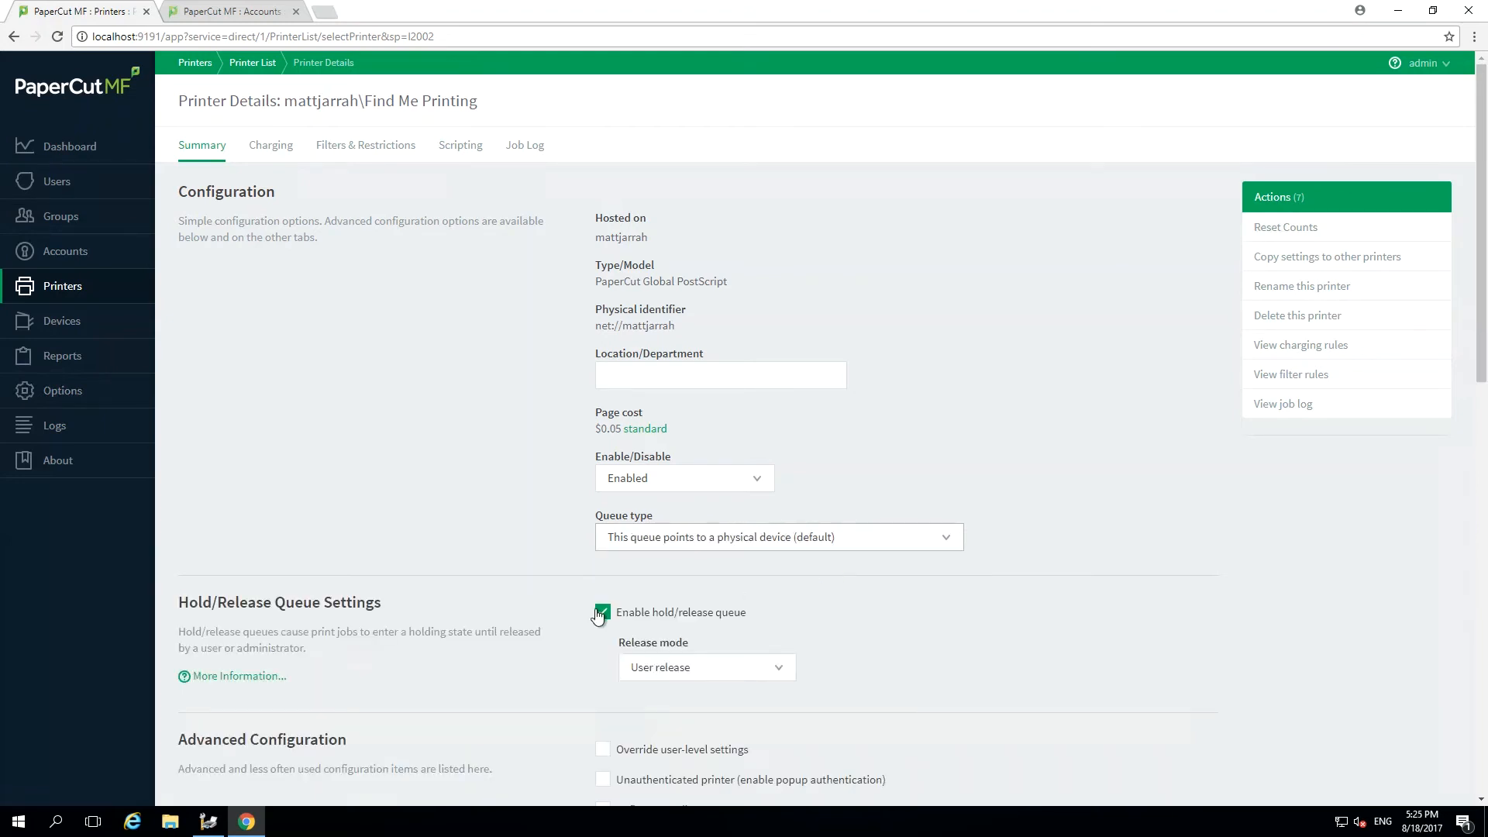
{"action": "left_click", "coordinate": [602, 612]}
Change the charging of Find Me Printing to simple with a cost per page of $0.00 and apply it
{"action": "left_click", "coordinate": [268, 153]}
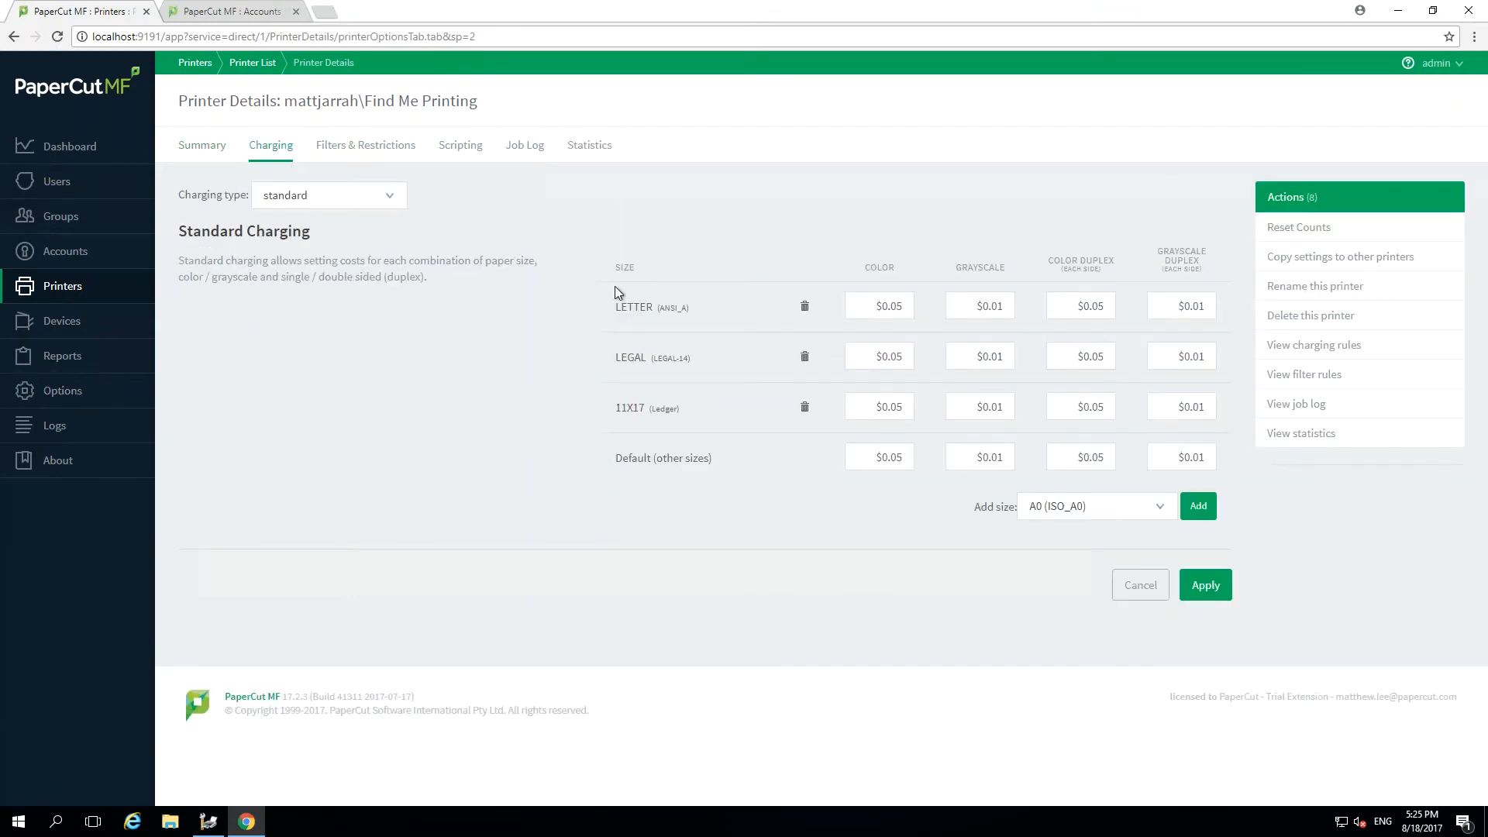
{"action": "left_click", "coordinate": [347, 197]}
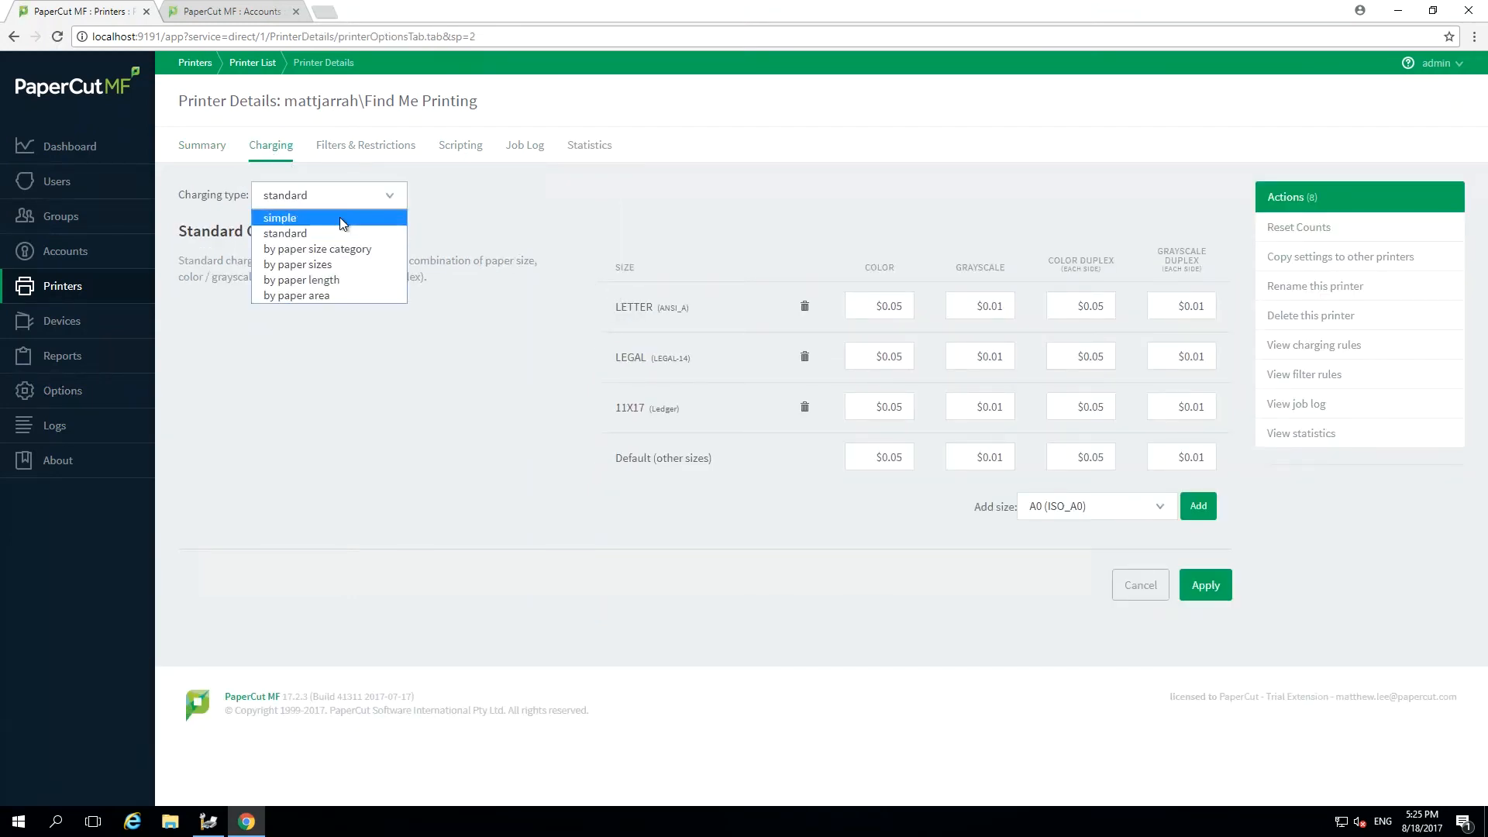
{"action": "left_click", "coordinate": [331, 222]}
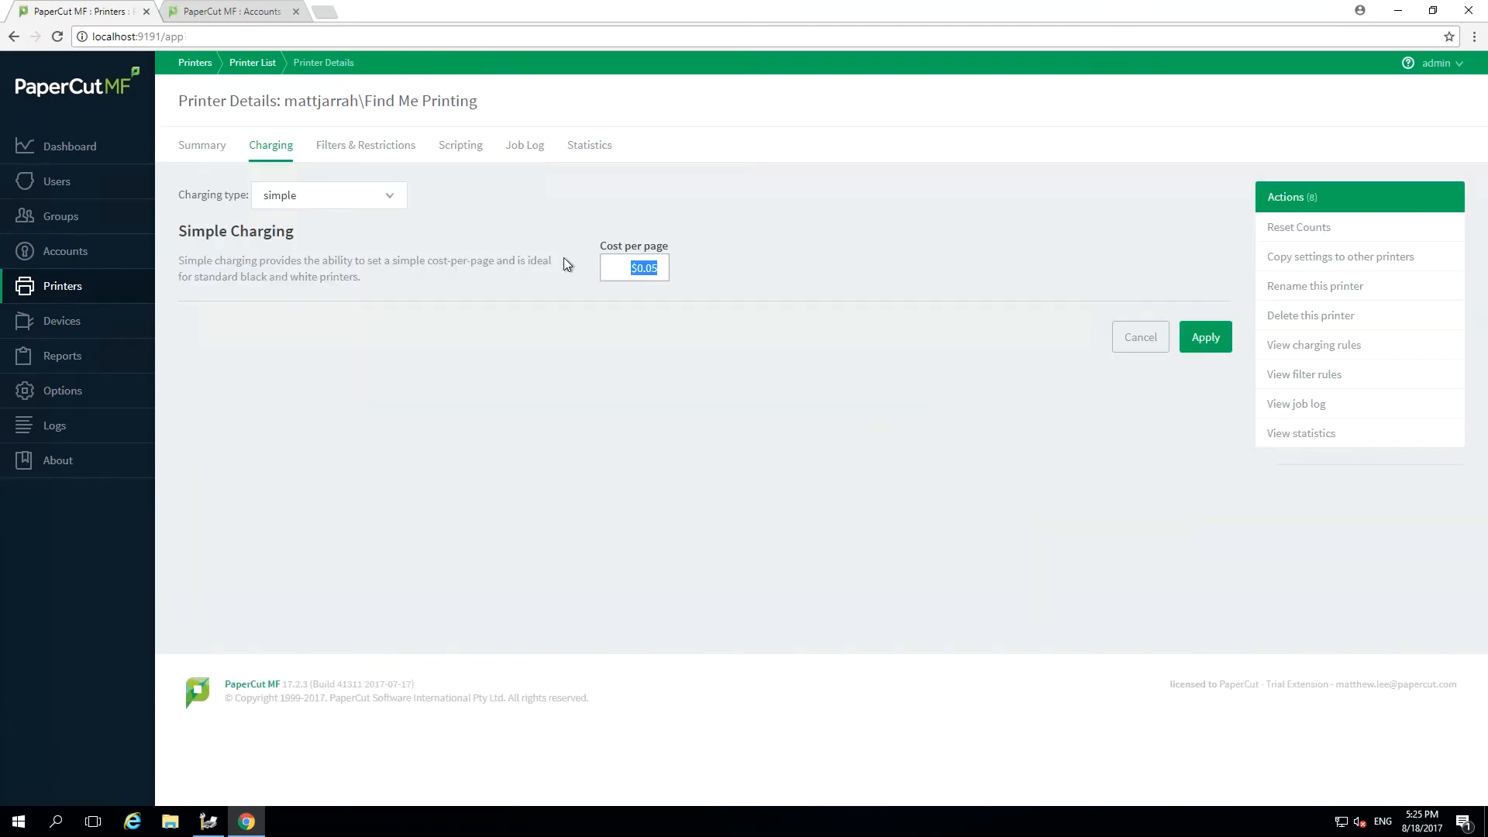
{"action": "left_click", "coordinate": [653, 266]}
{"action": "left_click_drag", "start_coordinate": [652, 264], "coordinate": [667, 266]}
{"action": "type", "text": "0"}
{"action": "left_click", "coordinate": [1206, 343]}
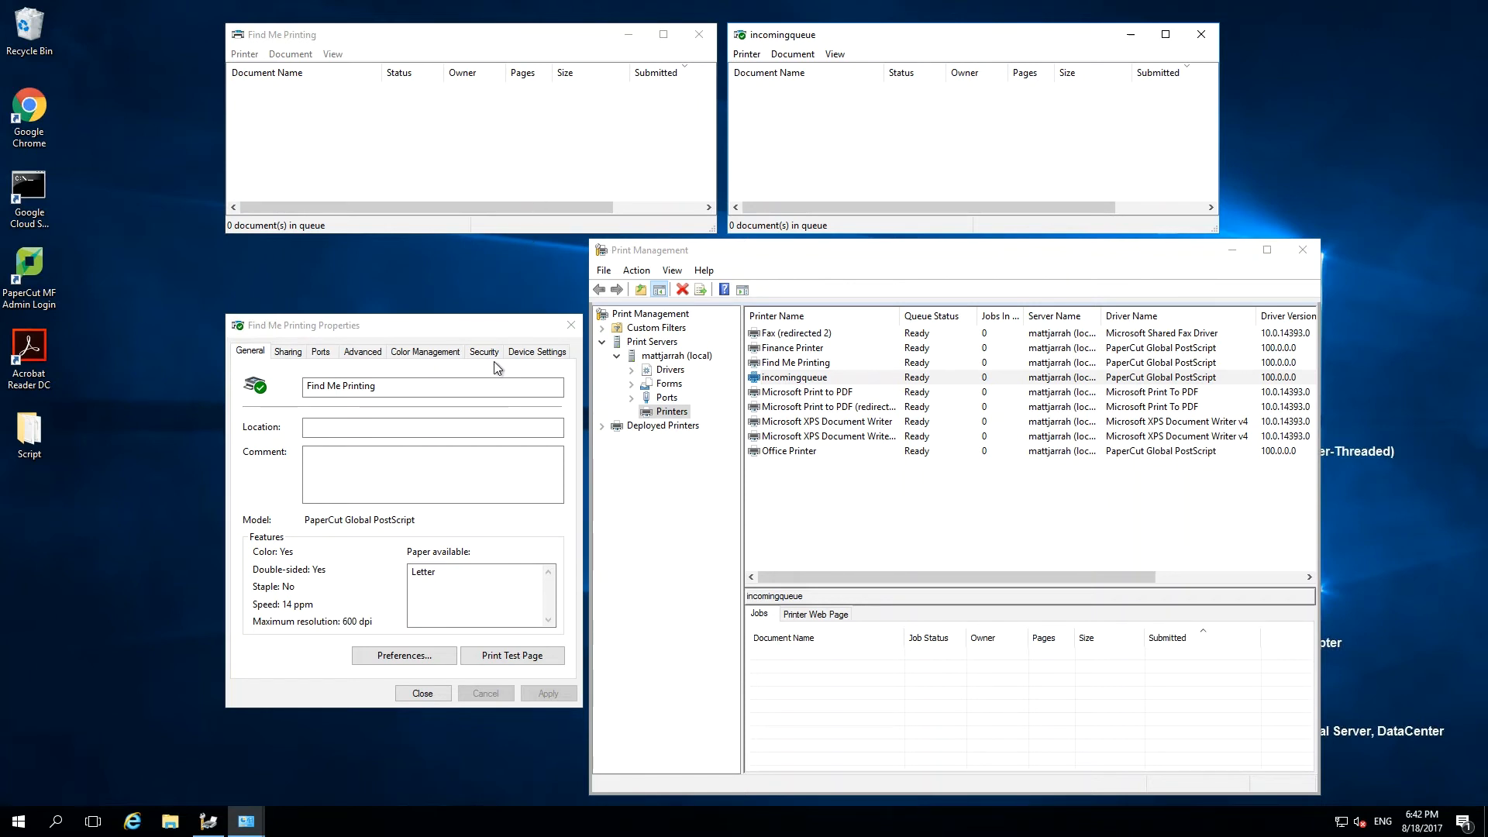
Print a test page from Find Me Printing and open the printing user's job log in PaperCut MF
{"action": "left_click", "coordinate": [556, 657]}
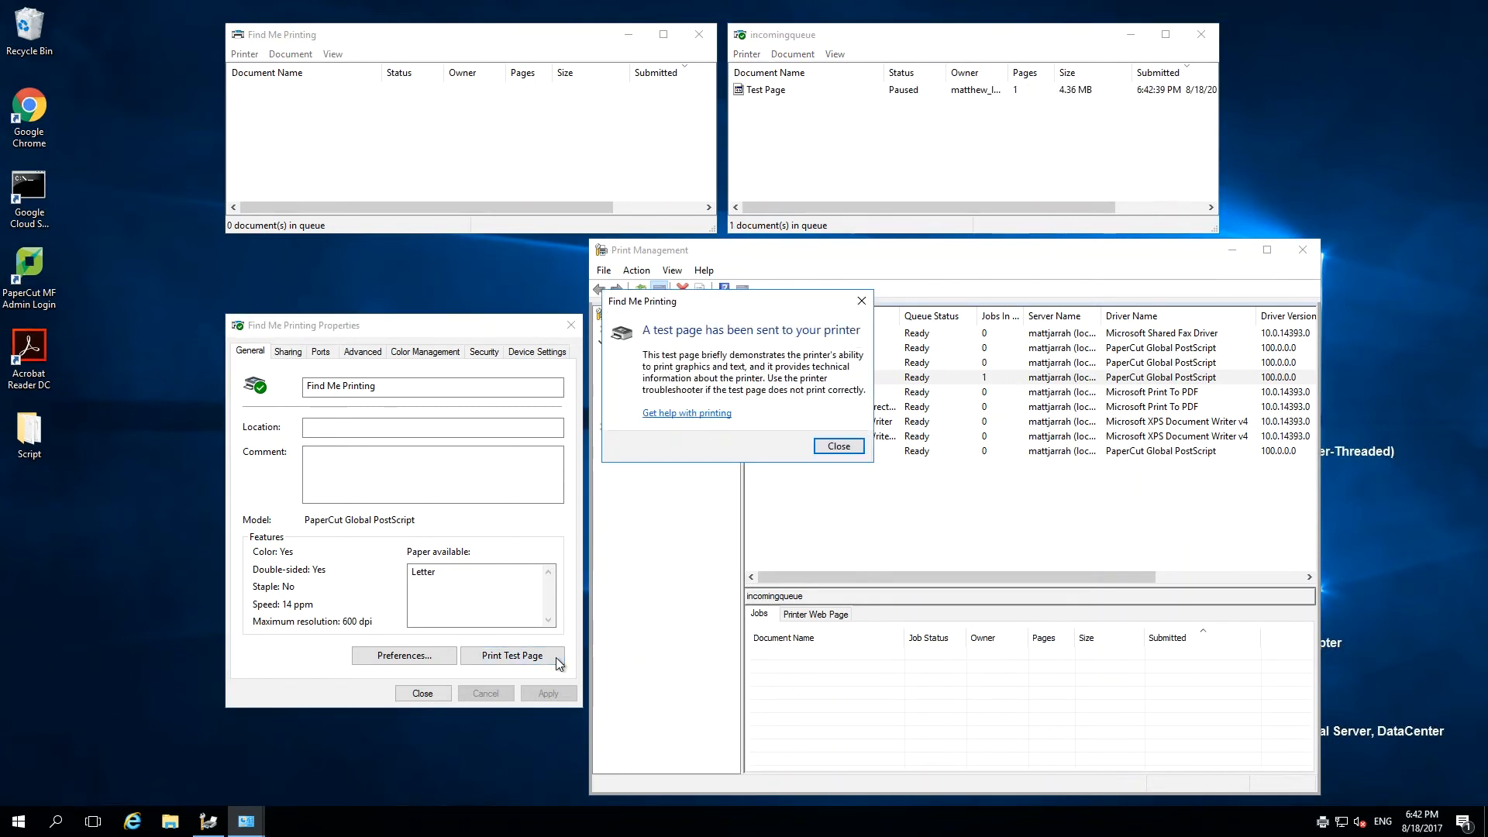
{"action": "left_click", "coordinate": [823, 448]}
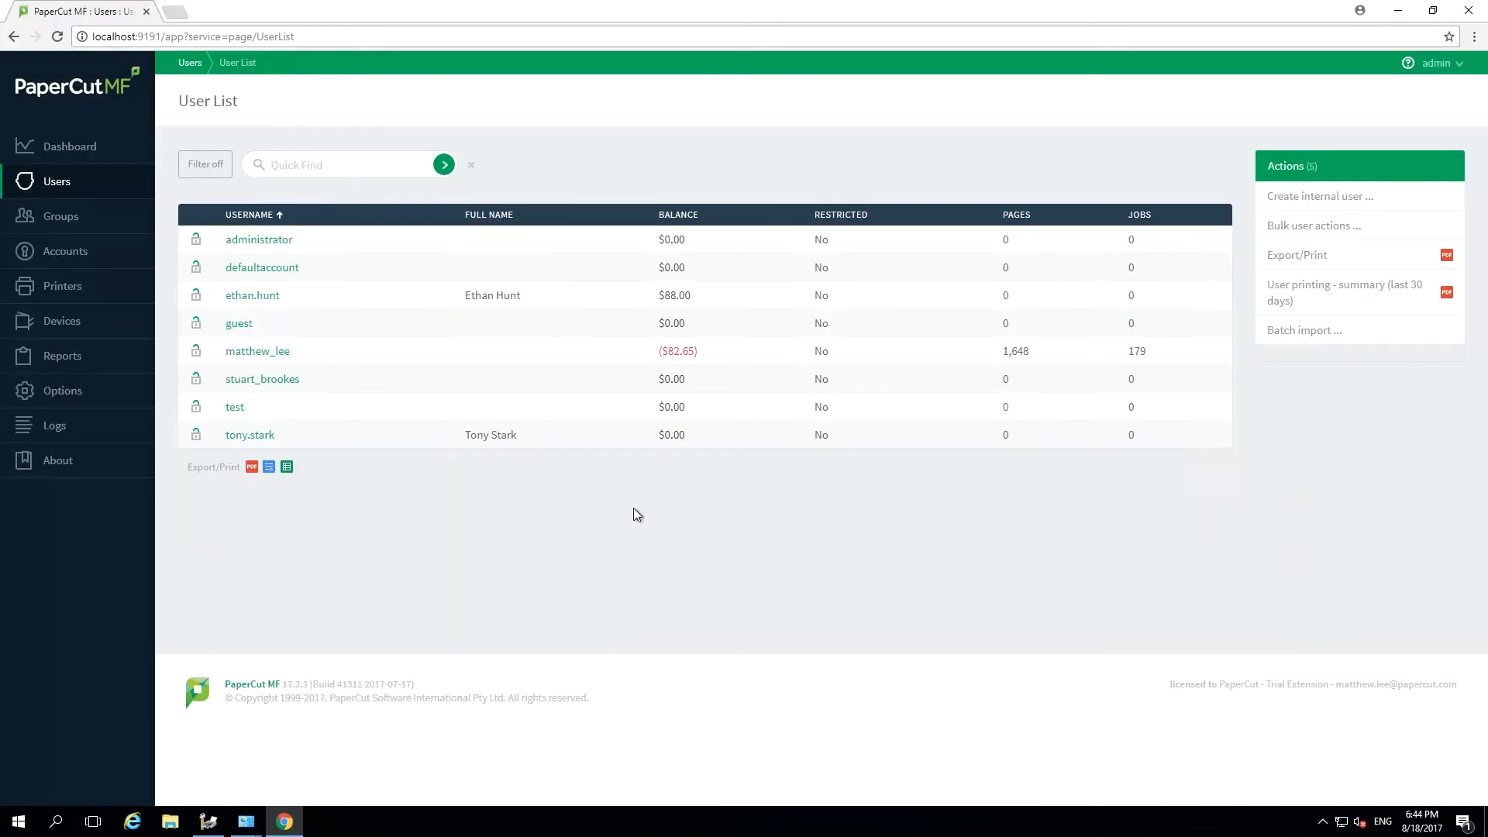
{"action": "left_click", "coordinate": [282, 353]}
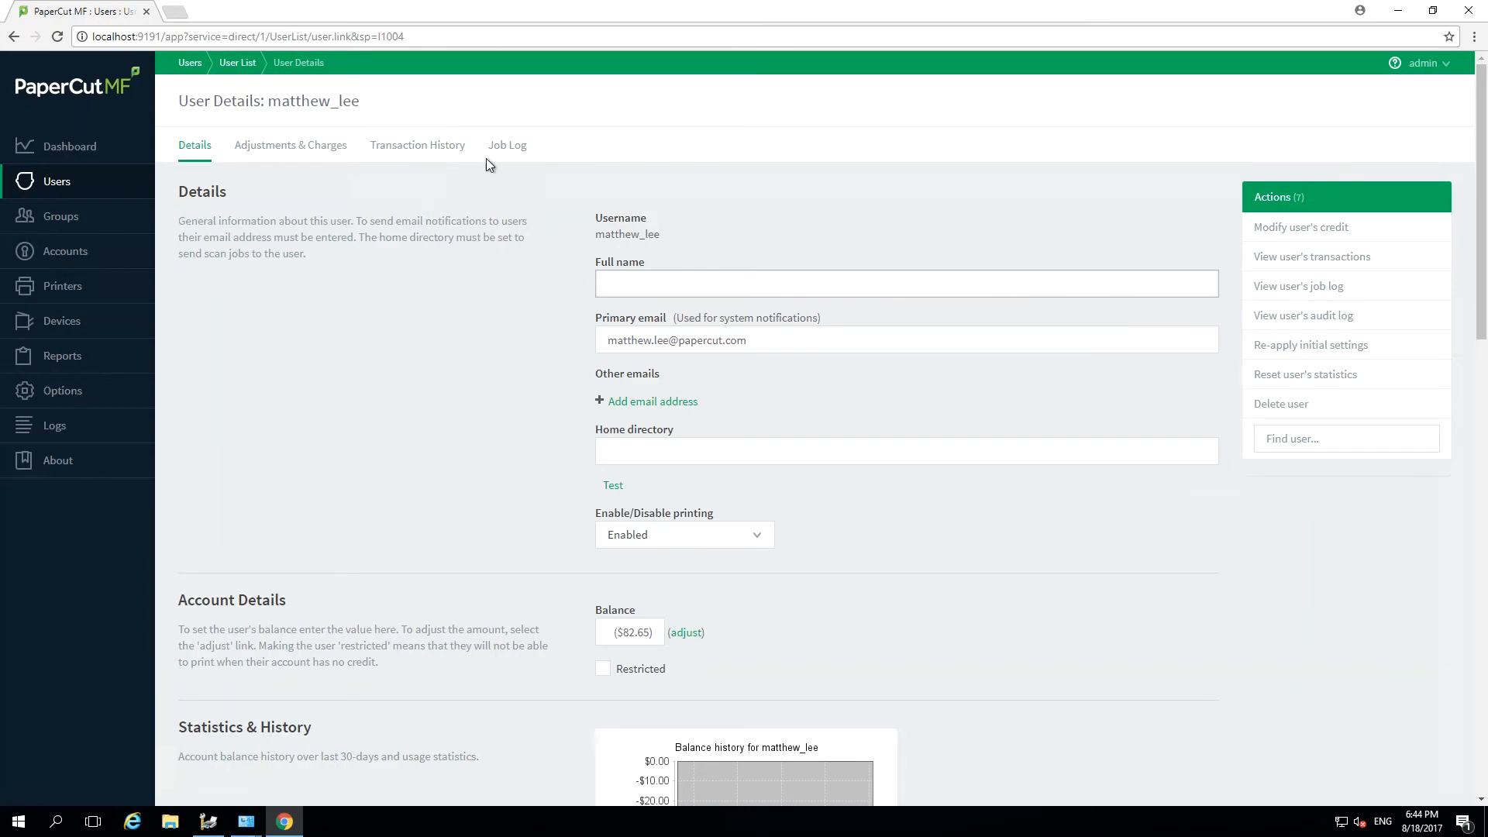
{"action": "left_click", "coordinate": [496, 144]}
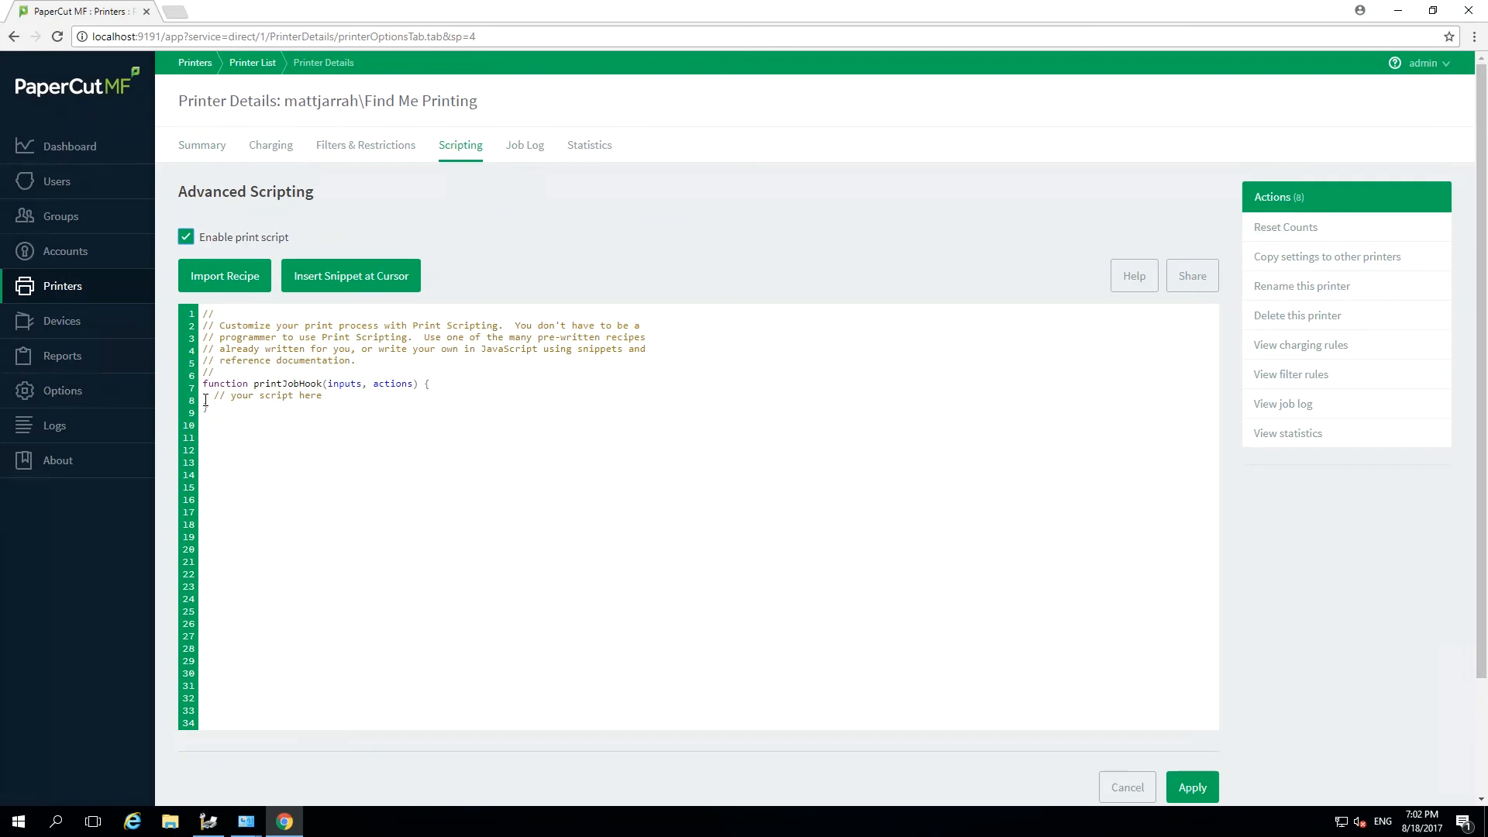
Replace the placeholder comment in the Find Me Printing print script with actions.job.addComment(inputs.job.username); and actions.job.changeUser("archive");
{"action": "left_click_drag", "start_coordinate": [205, 397], "coordinate": [321, 398]}
{"action": "type", "text": "actions.job.addComment(inputs.job.username);   actions.job.changeUser(\"archive\");"}
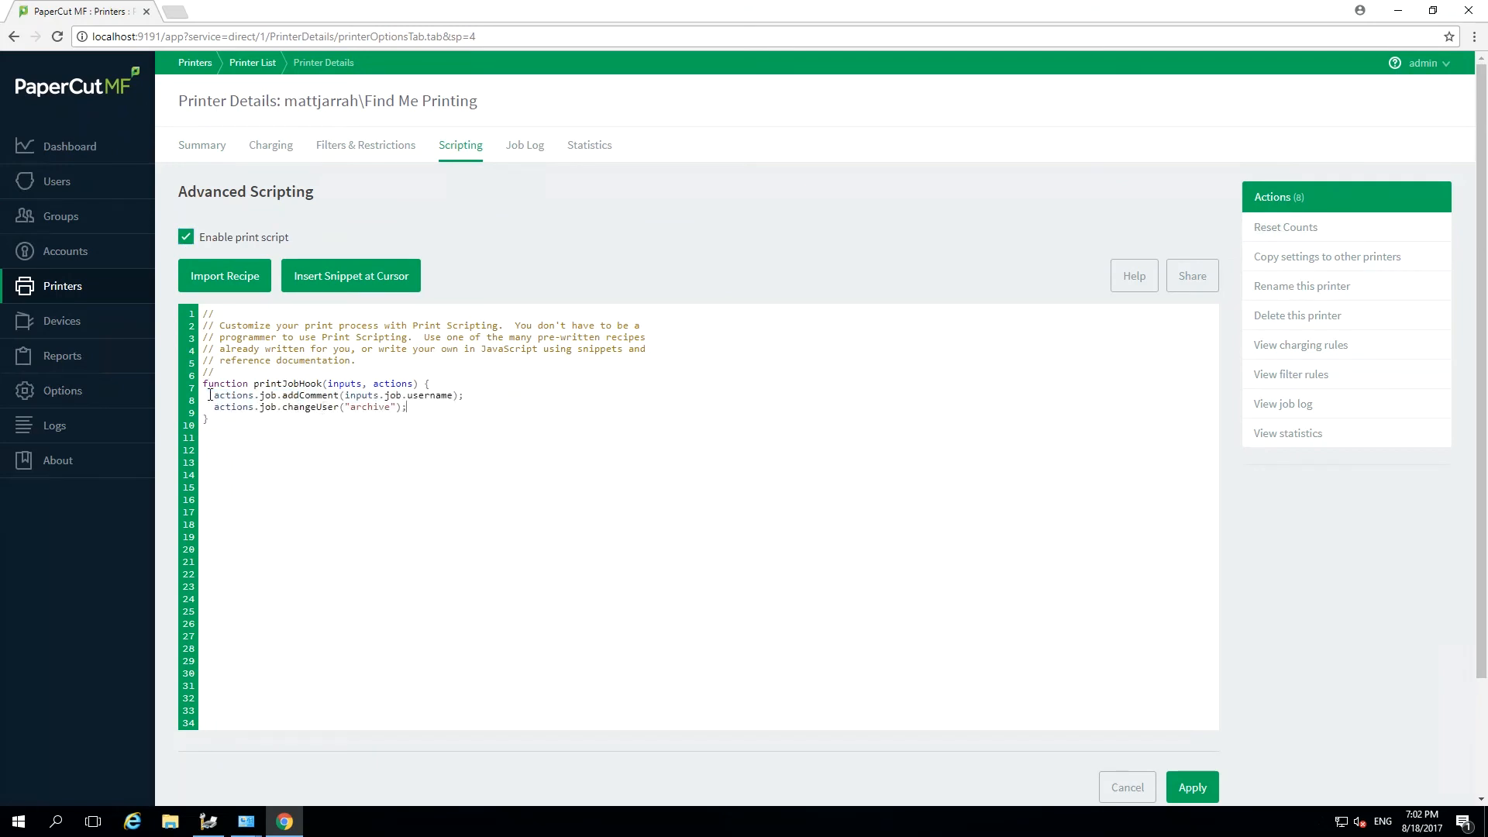
{"action": "left_click_drag", "start_coordinate": [210, 395], "coordinate": [464, 396]}
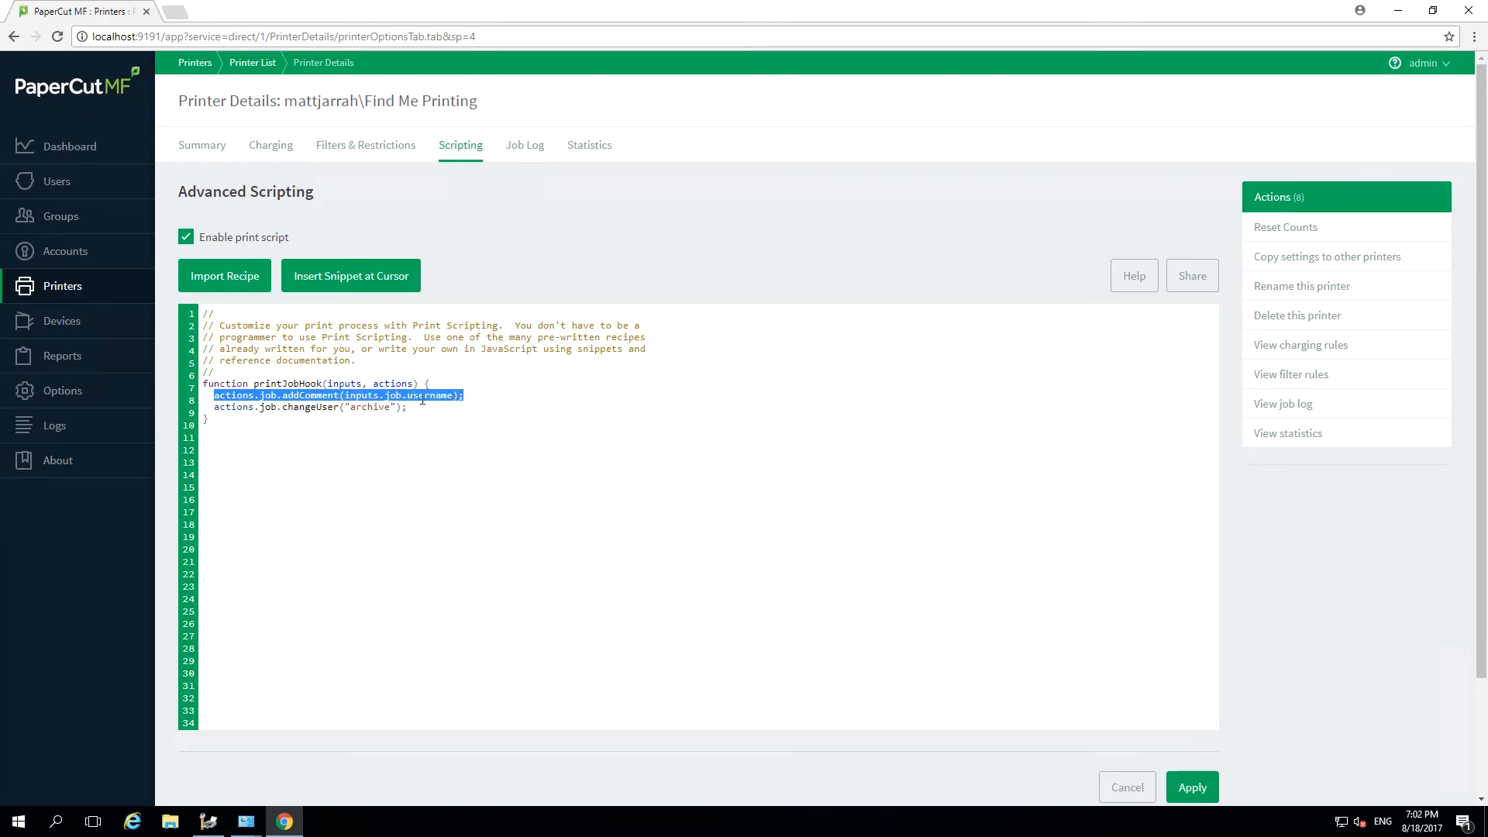
{"action": "left_click_drag", "start_coordinate": [214, 407], "coordinate": [409, 404]}
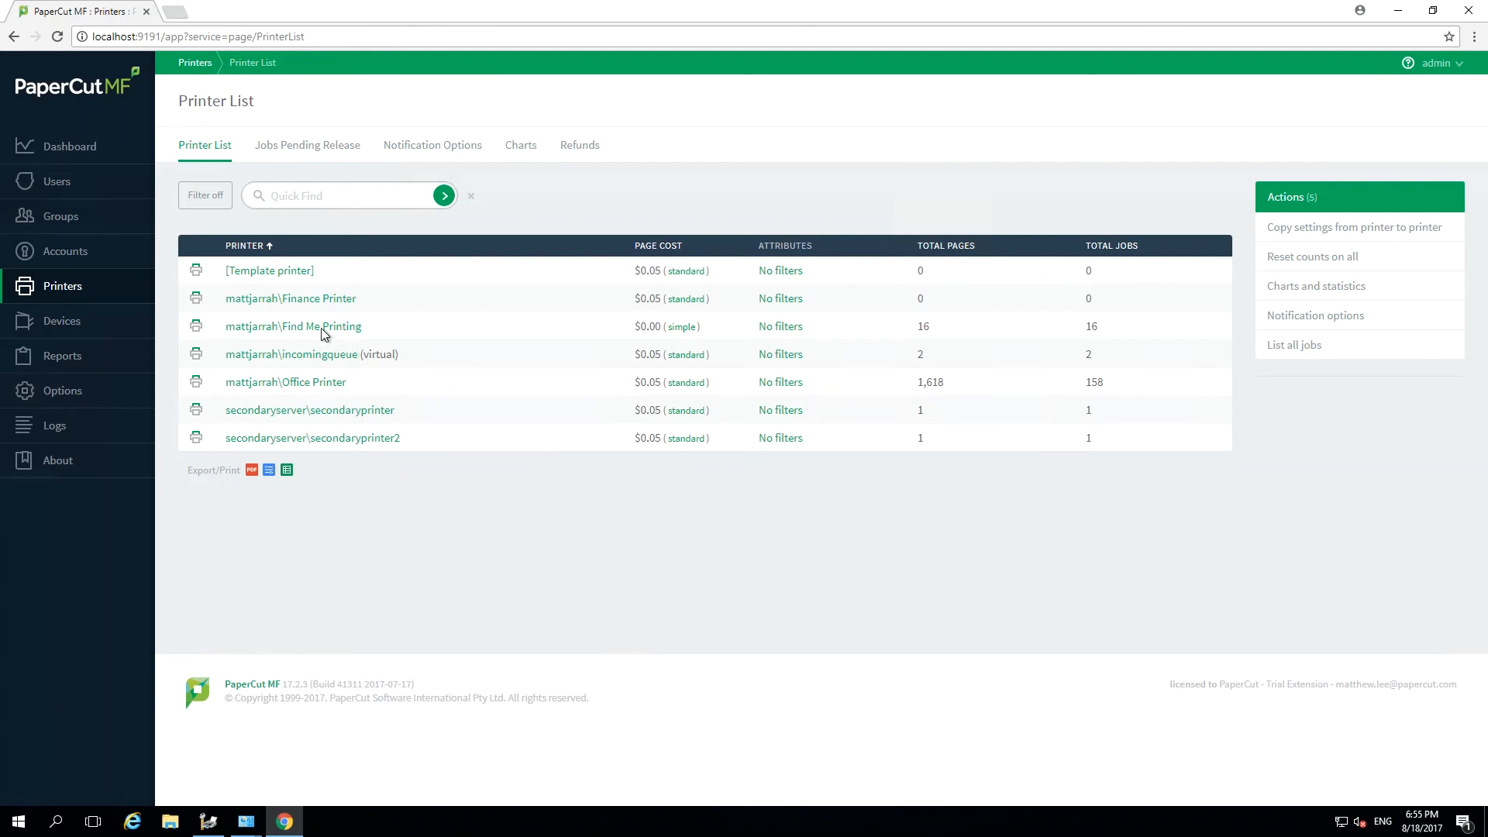
Disable print archiving in the settings of the incomingqueue virtual printer and save them
{"action": "left_click", "coordinate": [318, 354]}
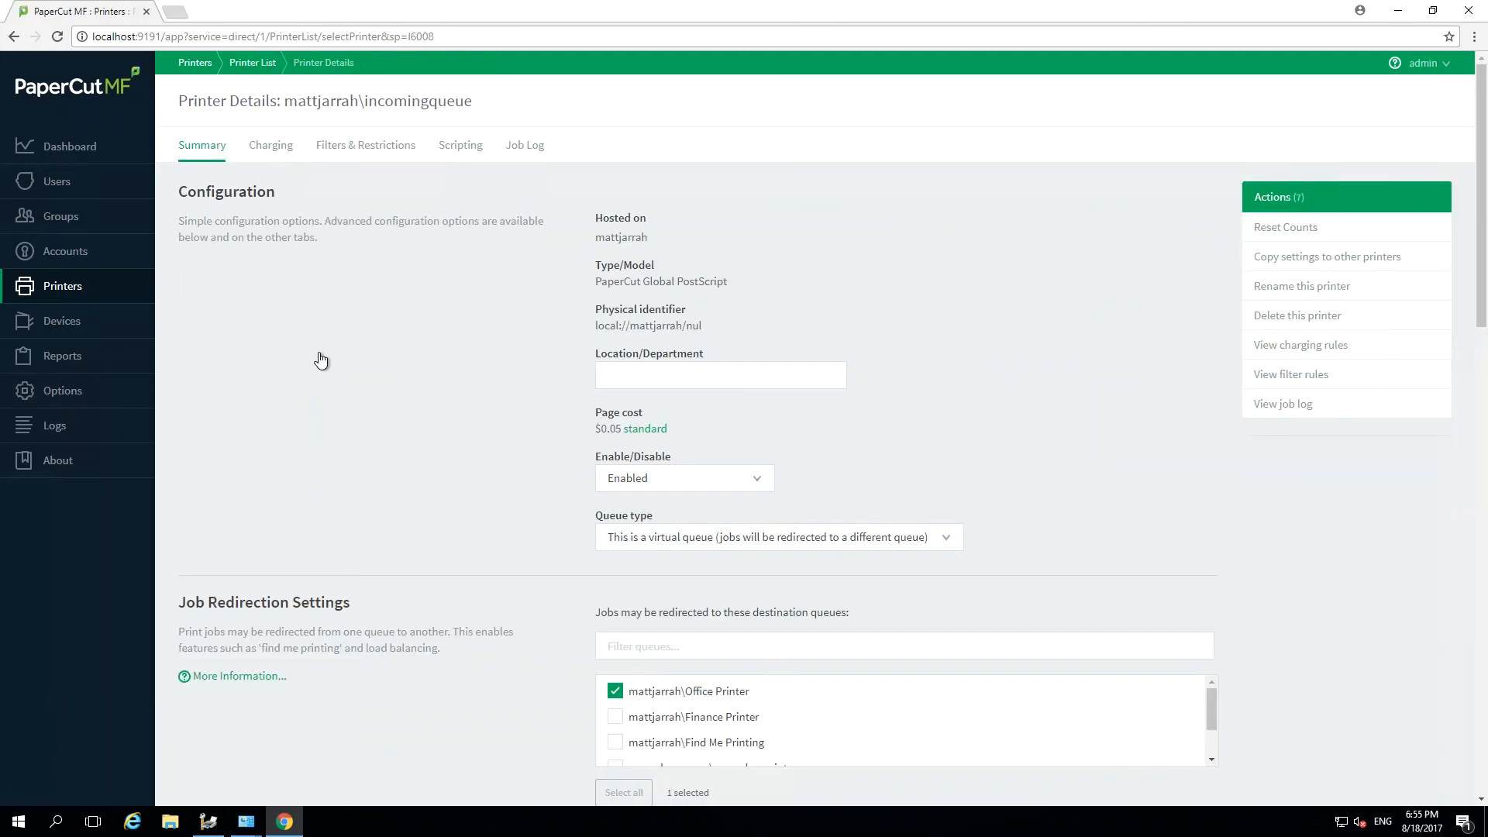
{"action": "scroll", "coordinate": [465, 457], "scroll_direction": "down", "scroll_amount": 7}
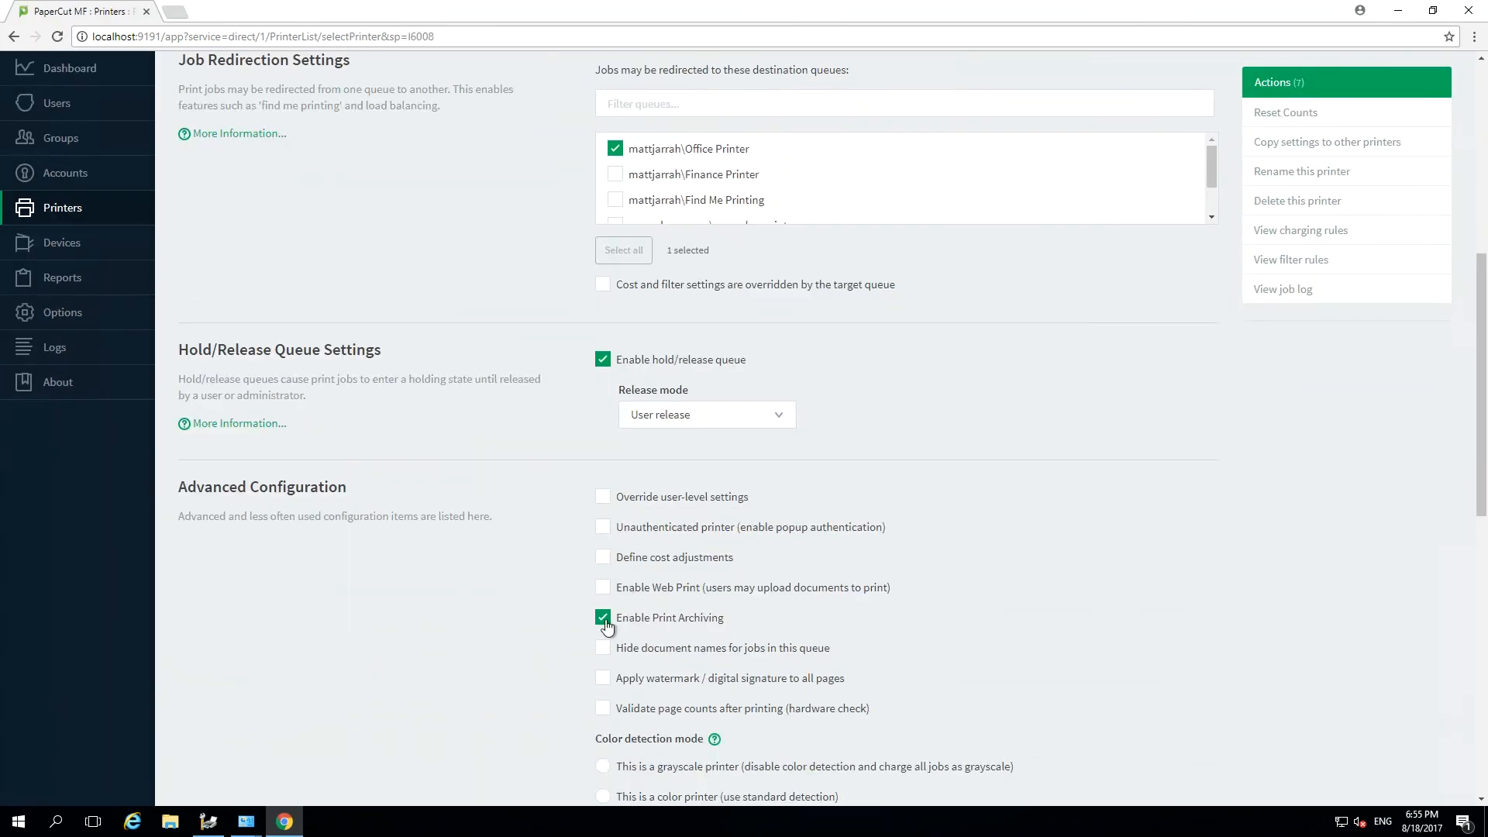
{"action": "scroll", "coordinate": [857, 632], "scroll_direction": "down", "scroll_amount": 10}
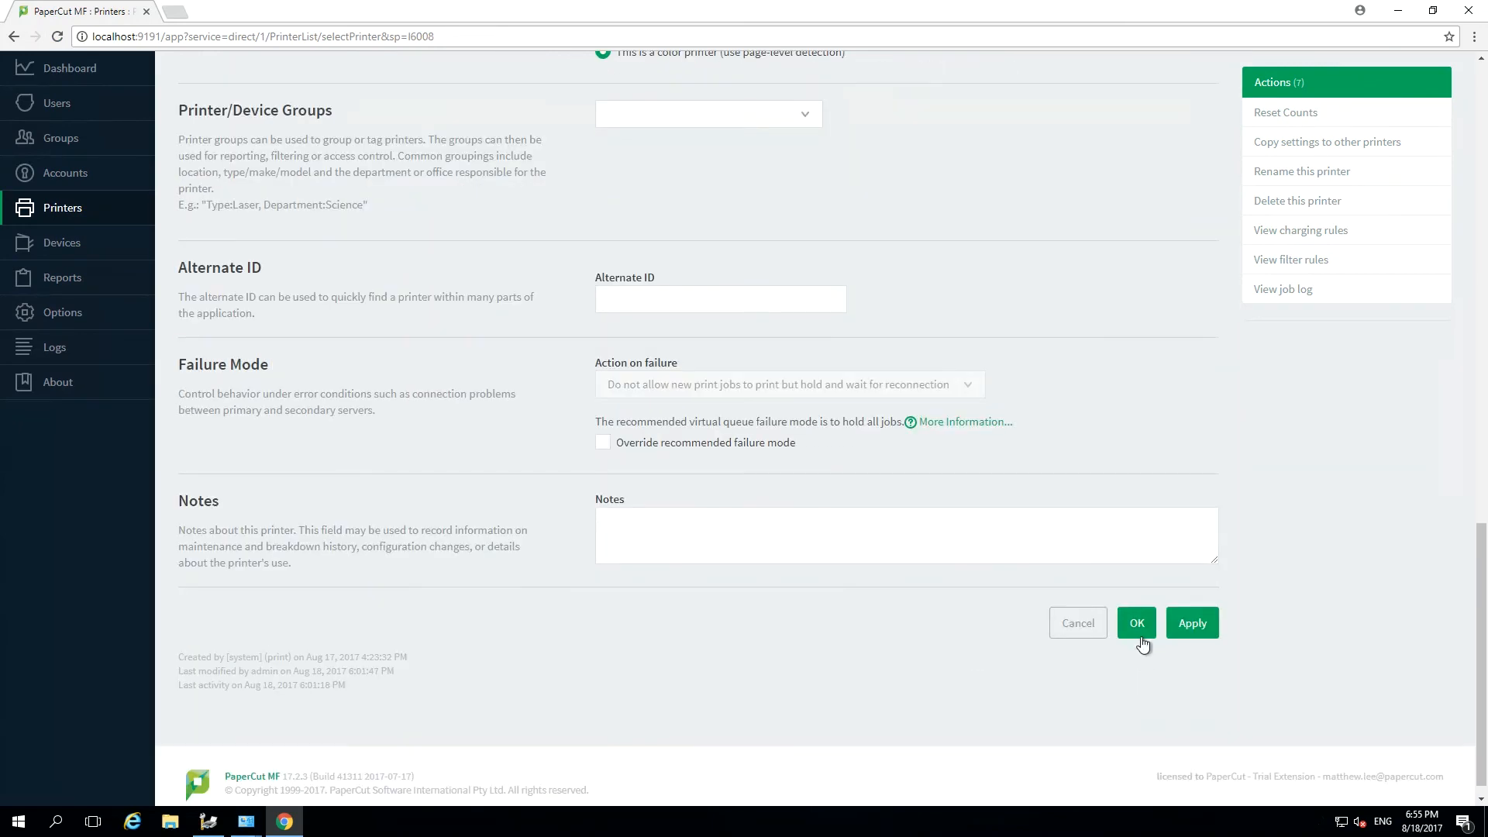
{"action": "left_click", "coordinate": [1137, 624]}
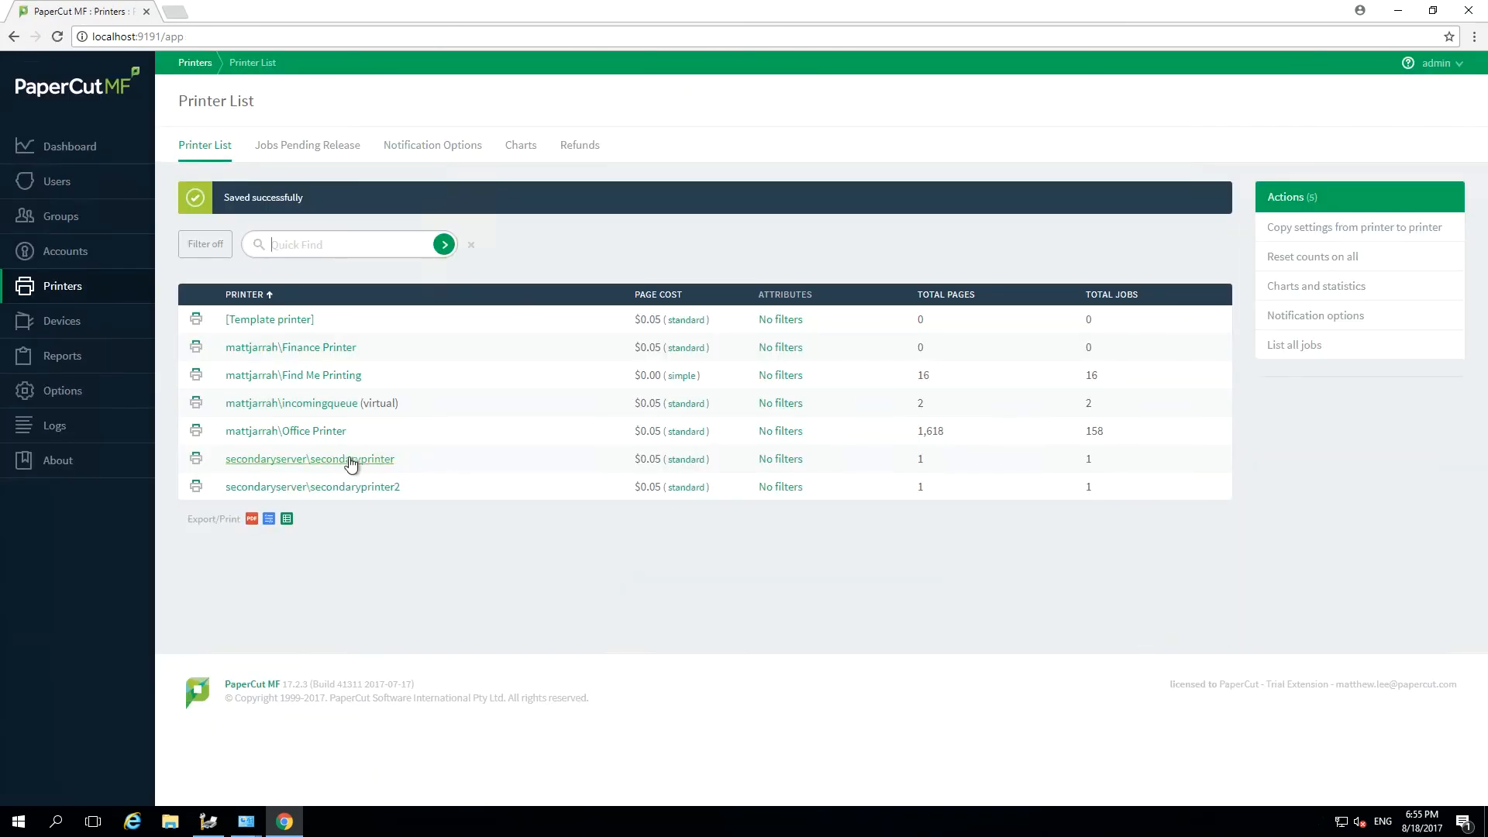
Disable print archiving in the settings of the Office Printer and save them
{"action": "left_click", "coordinate": [318, 432]}
{"action": "scroll", "coordinate": [667, 525], "scroll_direction": "down", "scroll_amount": 5}
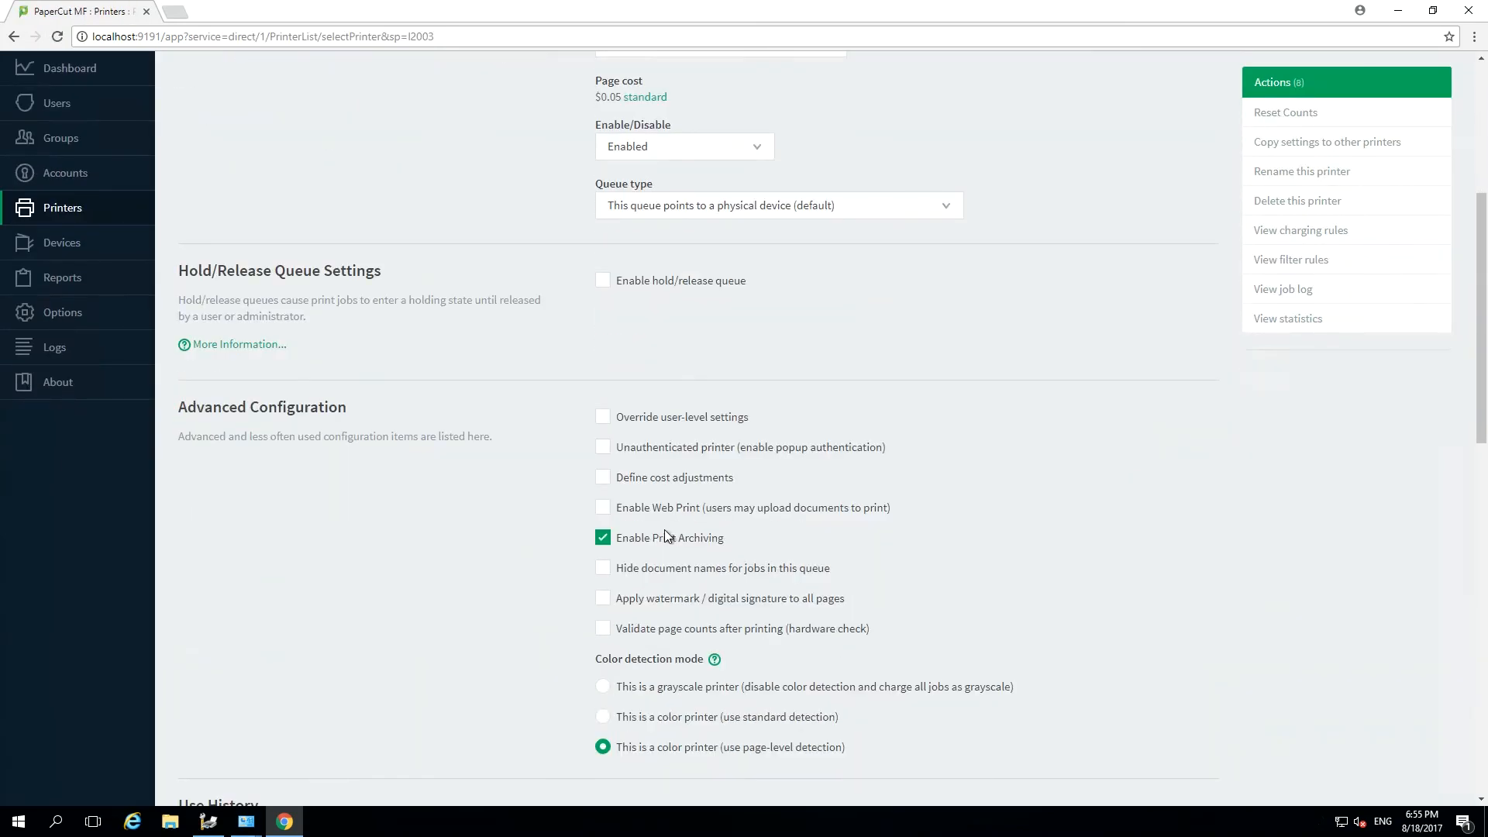
{"action": "left_click", "coordinate": [663, 535]}
{"action": "scroll", "coordinate": [982, 591], "scroll_direction": "down", "scroll_amount": 10}
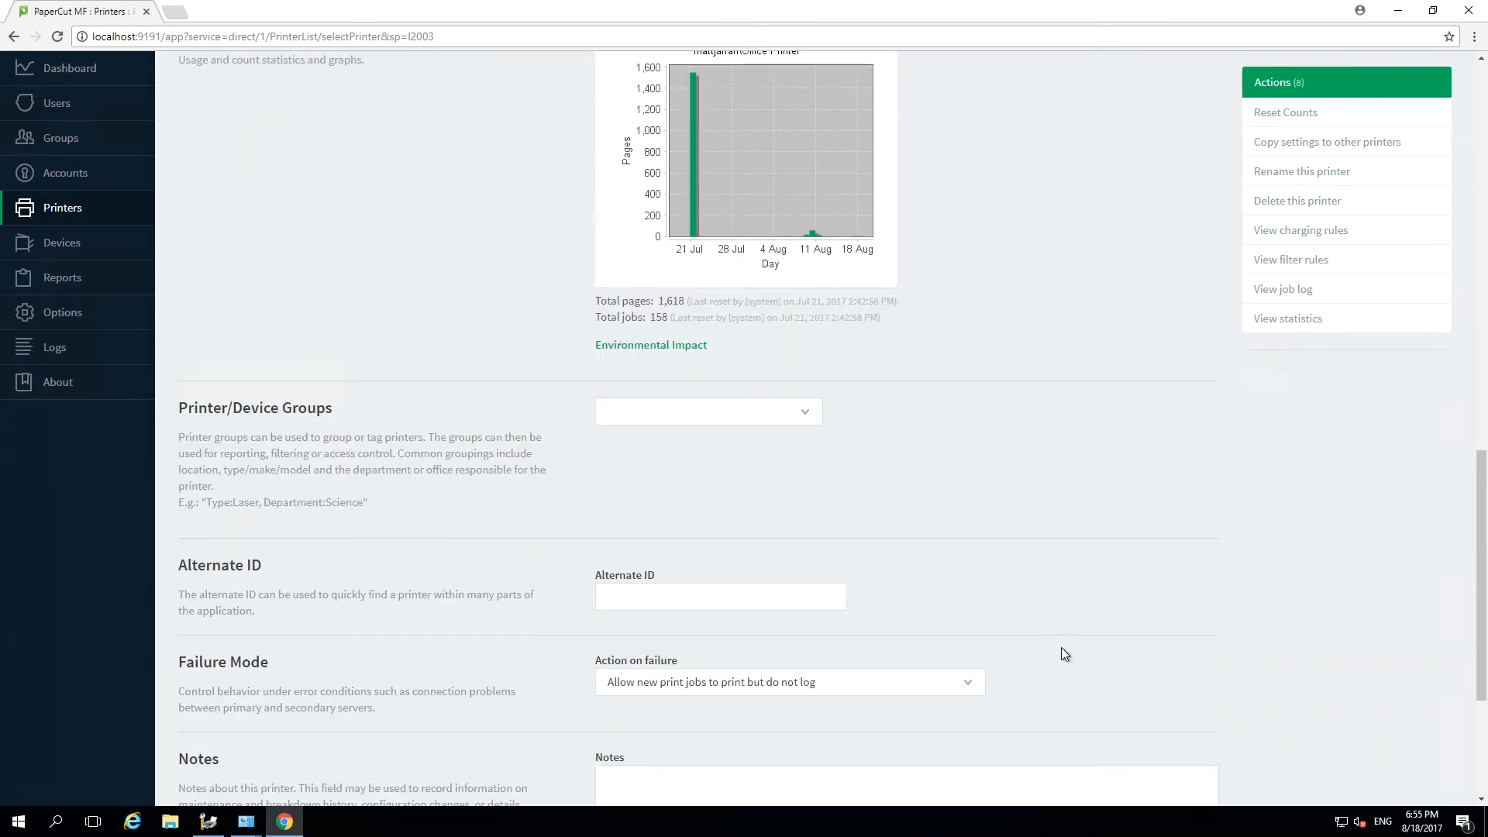
{"action": "scroll", "coordinate": [1085, 667], "scroll_direction": "down", "scroll_amount": 4}
{"action": "left_click", "coordinate": [1137, 607]}
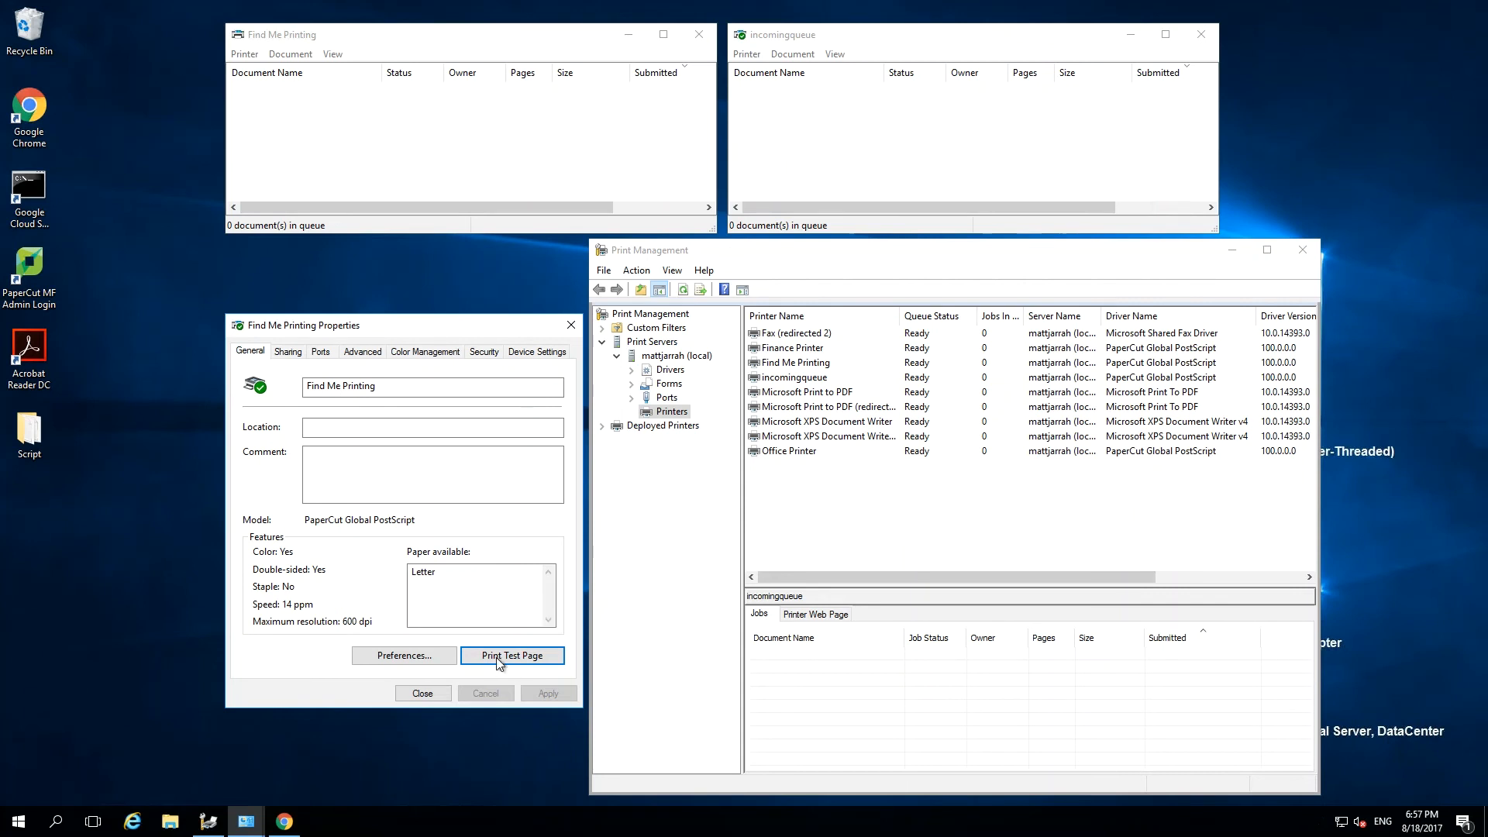
Print another test page from Find Me Printing and check the comment on its entry in the PaperCut MF job log
{"action": "left_click", "coordinate": [527, 656]}
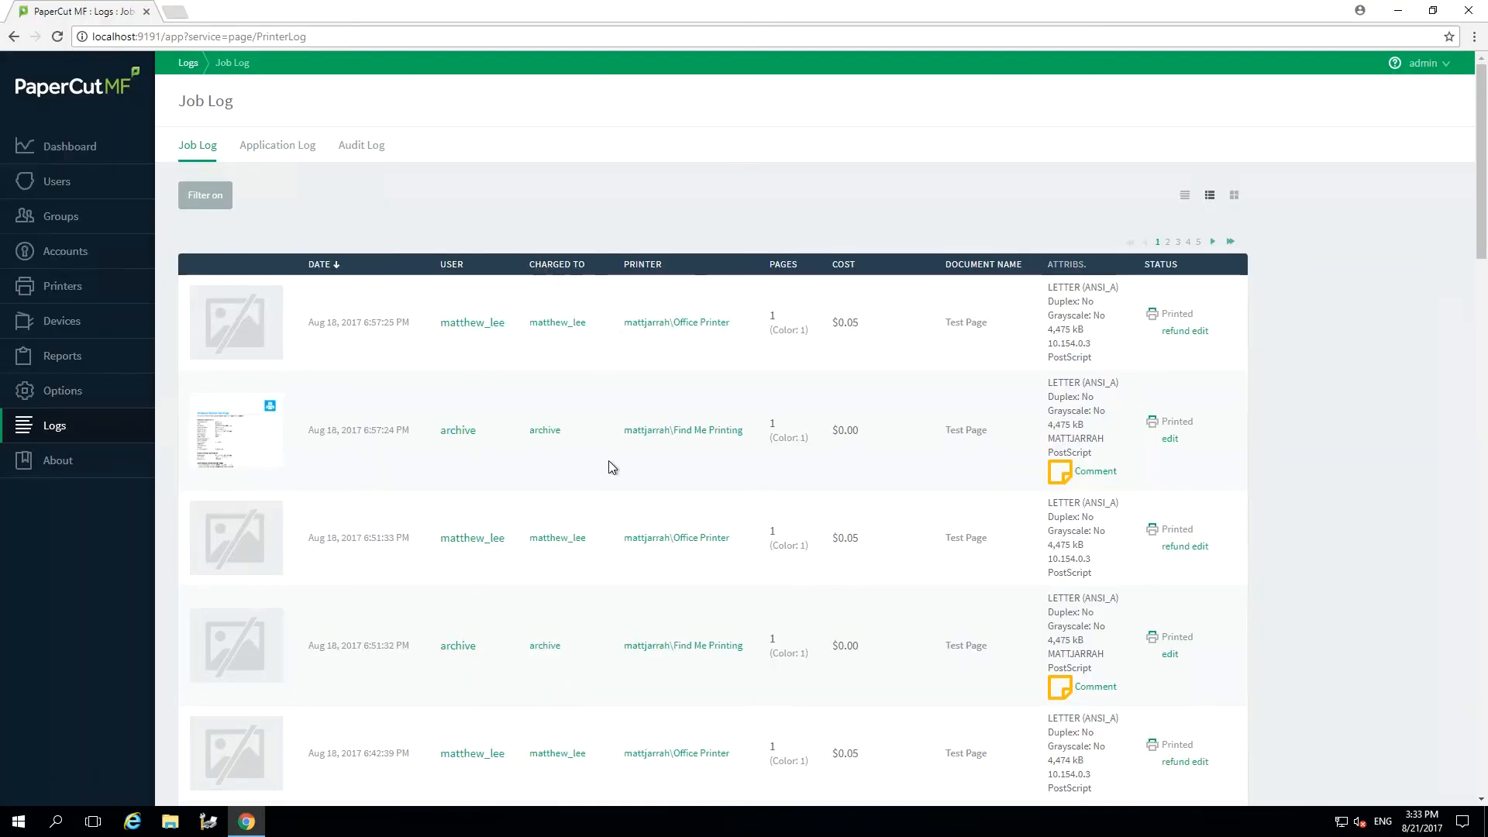
{"action": "mouse_move", "coordinate": [1101, 475]}
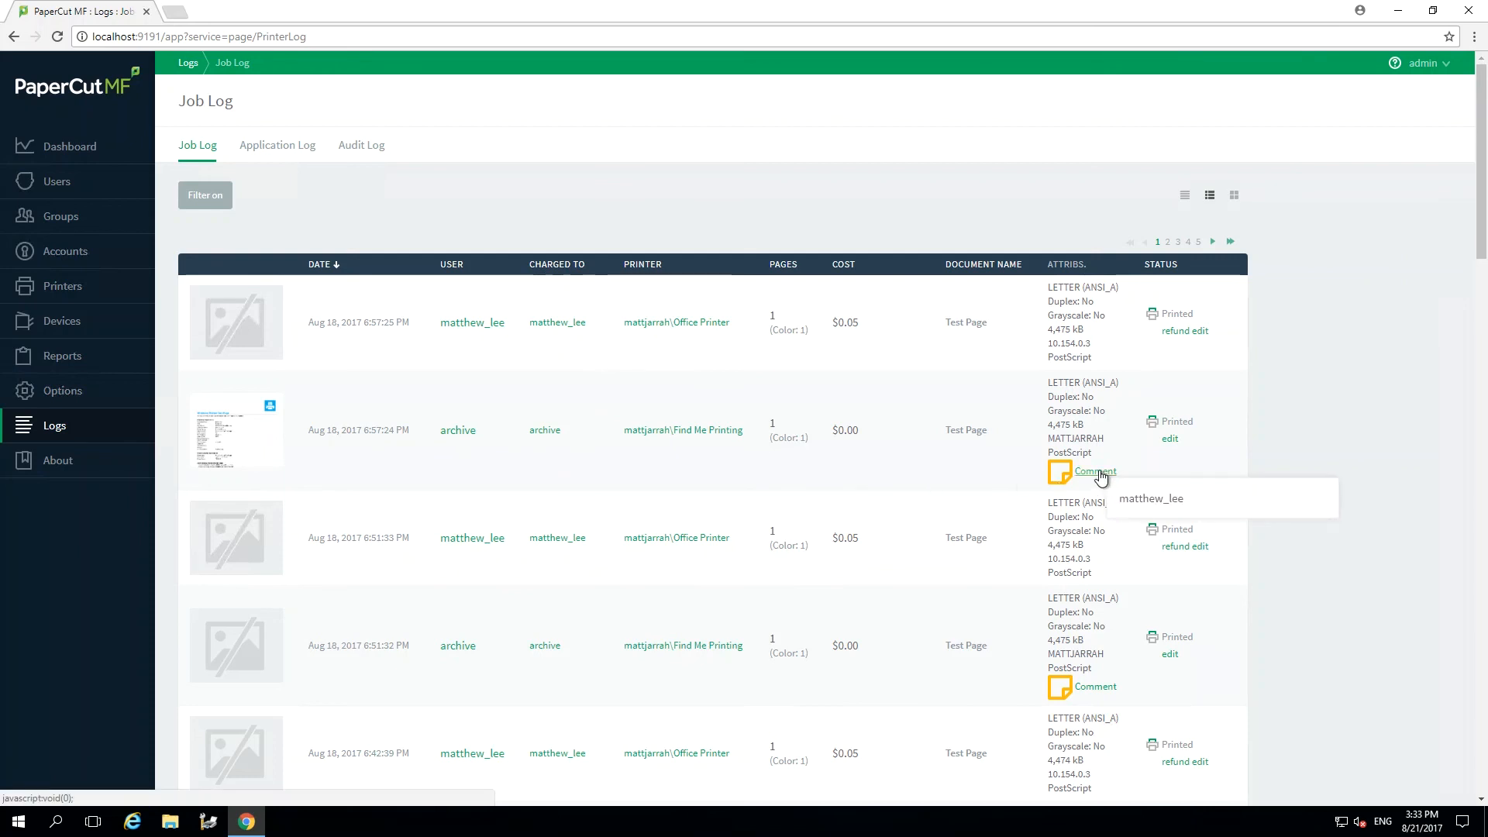